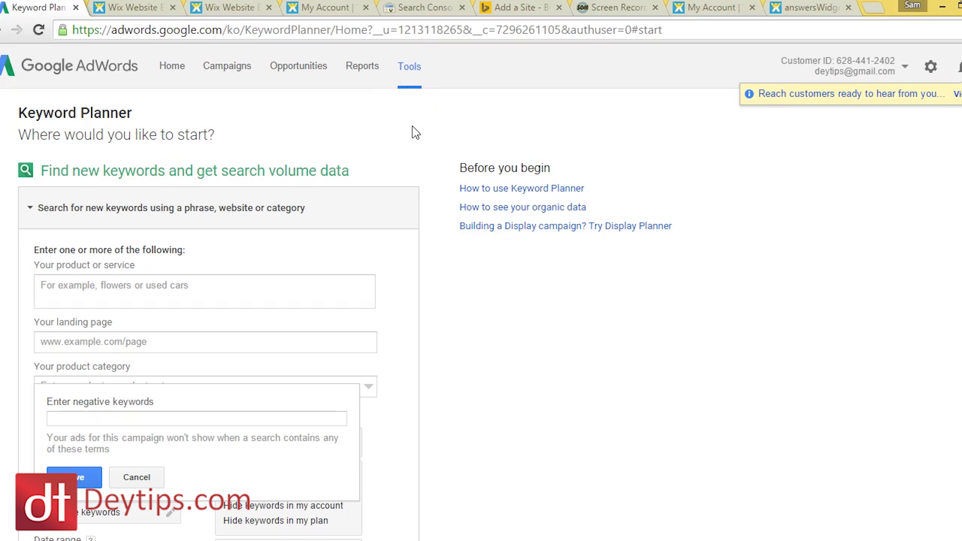
Dismiss the negative keywords prompt and enter 'tennis consultant' as the product or service.
click(474, 331)
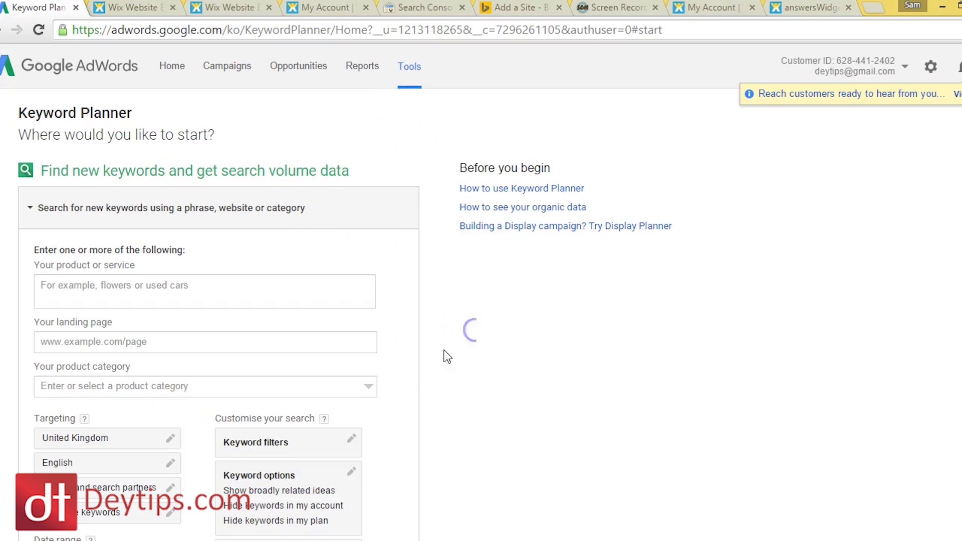
scroll(344, 314, down, 2)
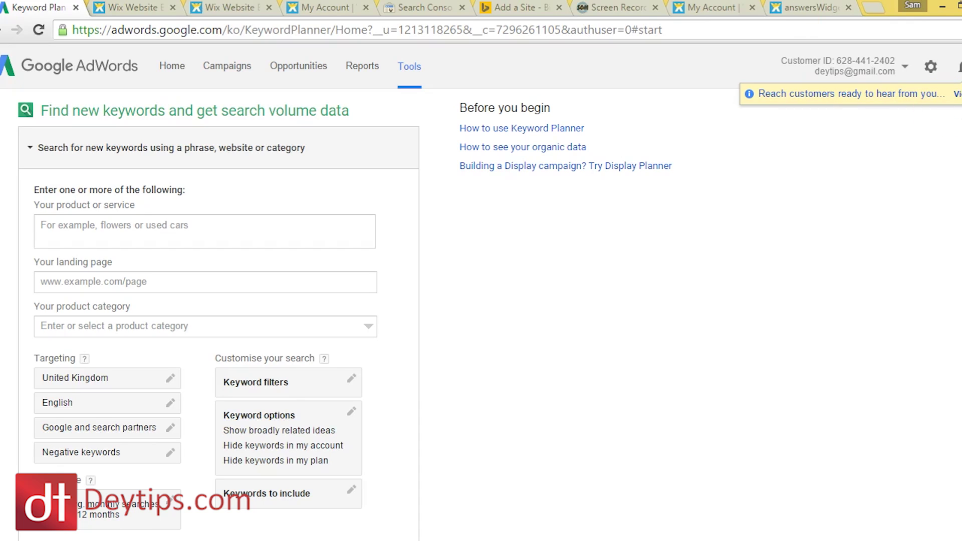
click(172, 225)
click(168, 219)
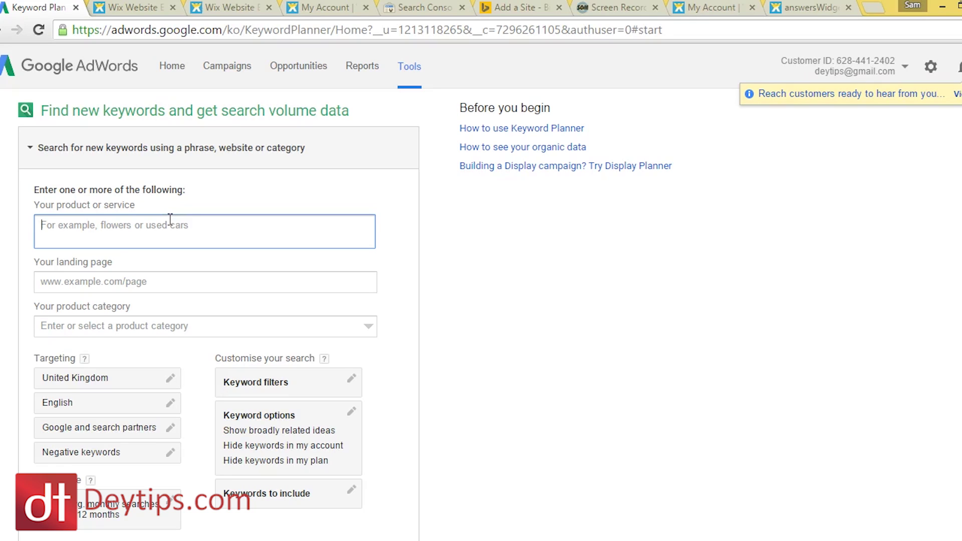
text(tennis consultant)
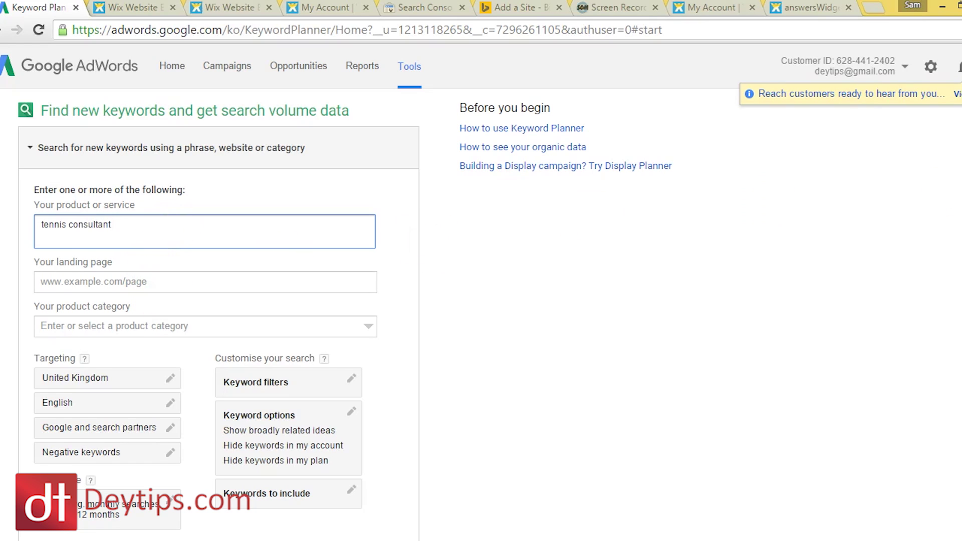
scroll(425, 291, down, 3)
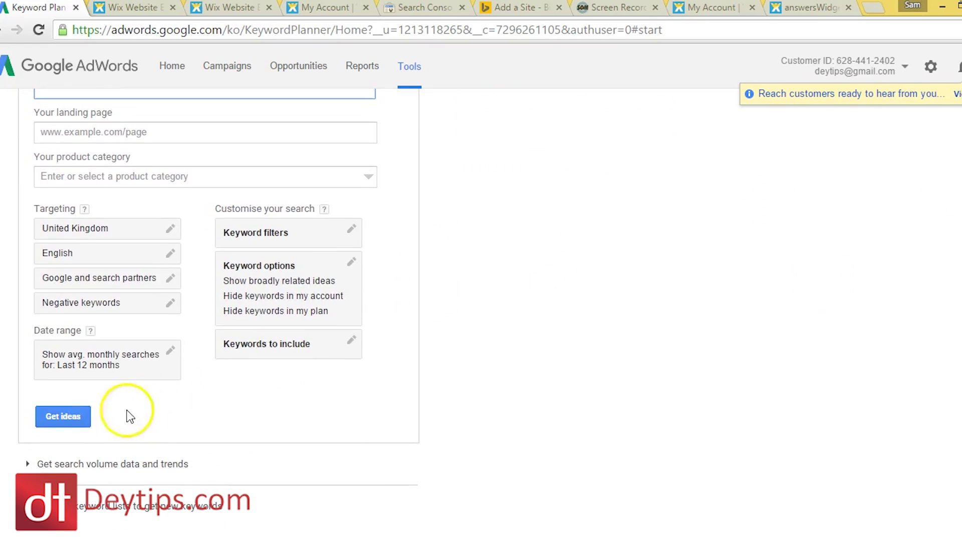
Get keyword ideas for tennis consultant and check its 10 monthly searches and Low competition.
click(64, 417)
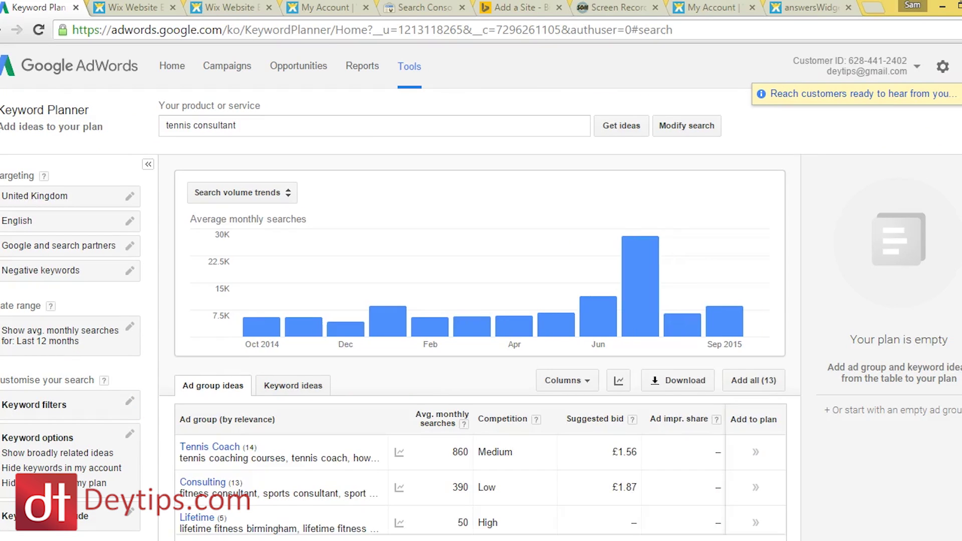
scroll(563, 299, down, 1)
click(301, 347)
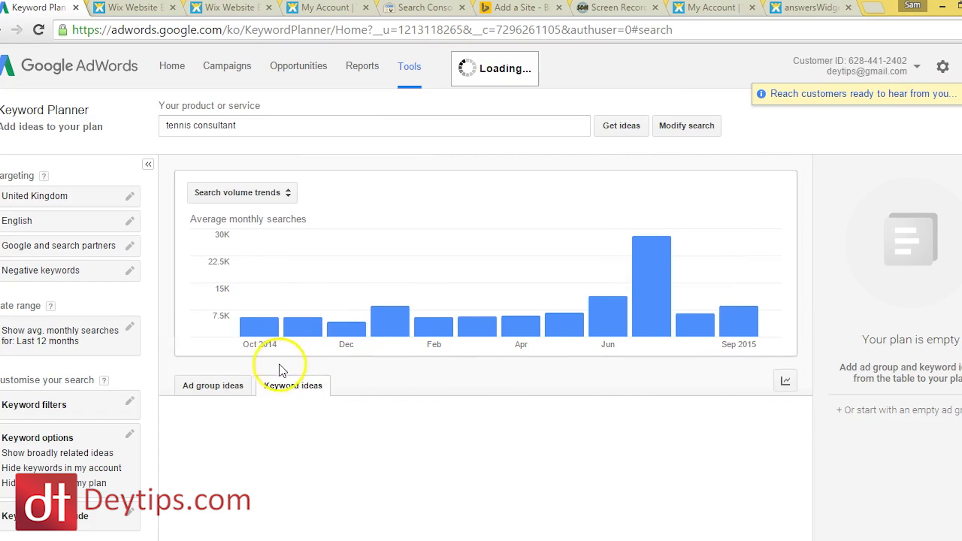
scroll(277, 198, down, 5)
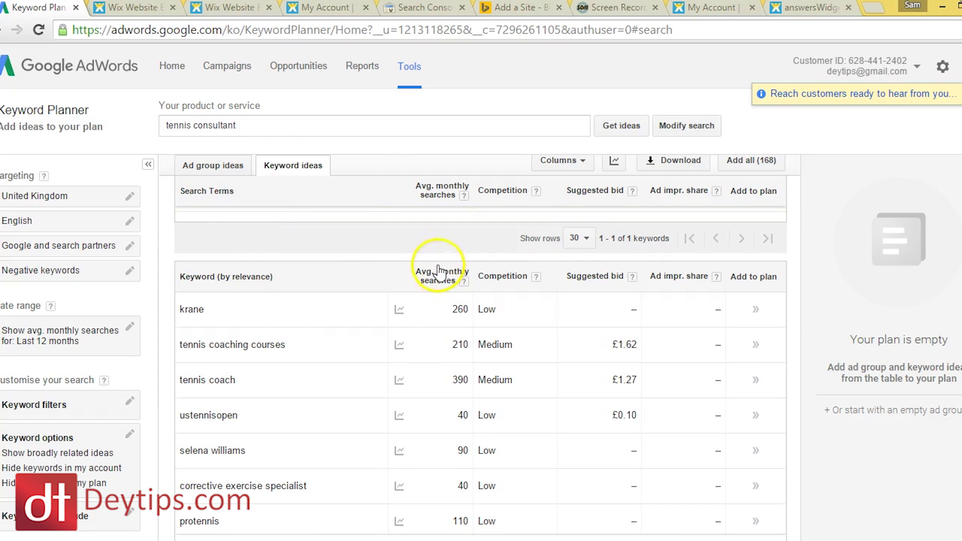
scroll(428, 344, up, 2)
click(461, 343)
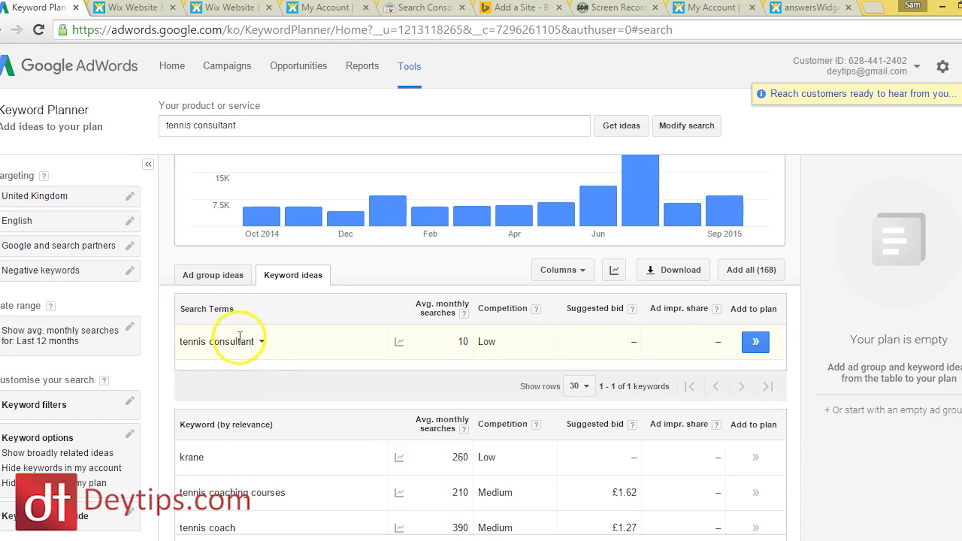
click(468, 341)
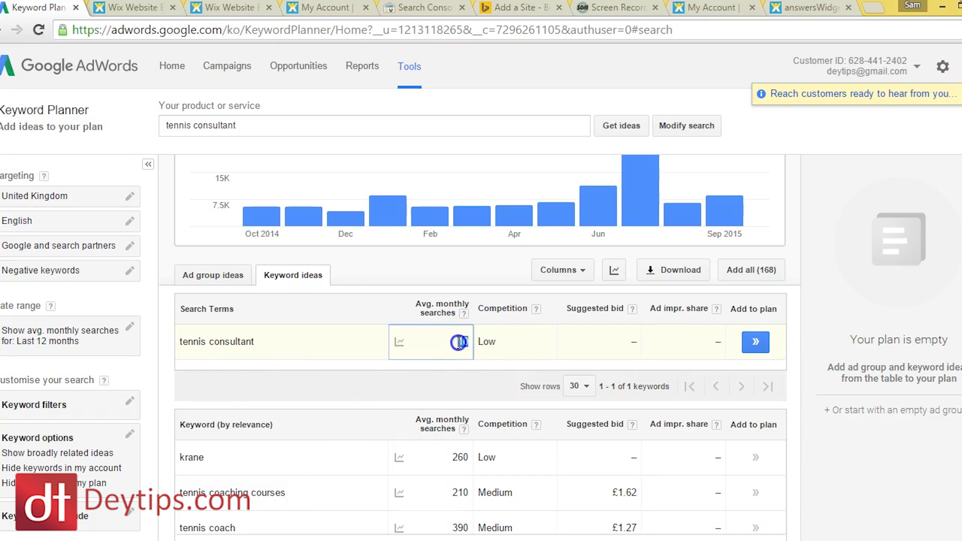
click(377, 368)
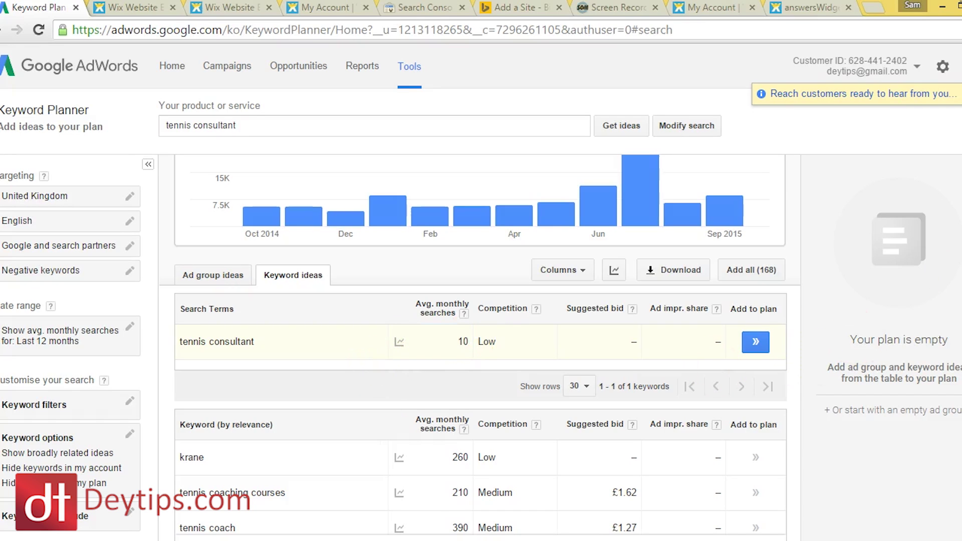
scroll(519, 260, down, 3)
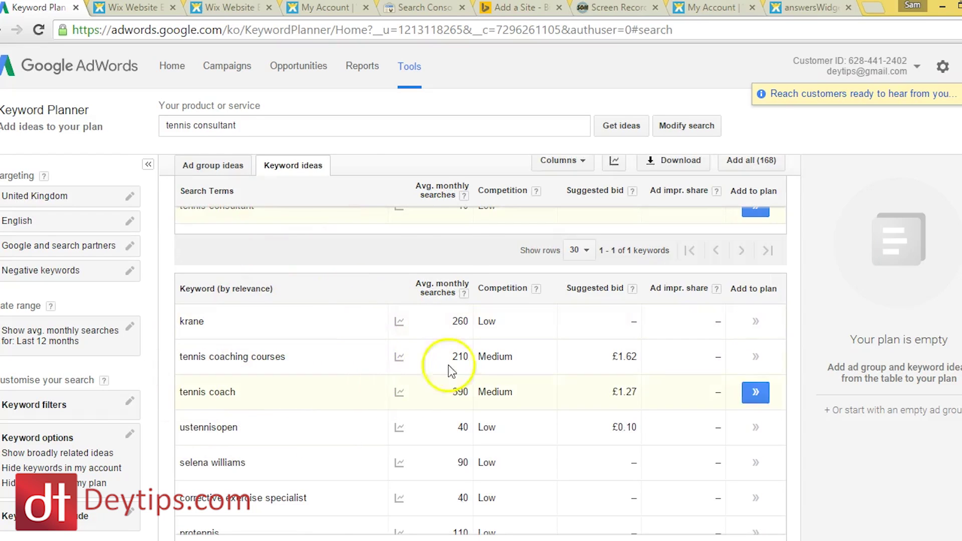
Sort the keyword ideas by Avg. monthly searches and scroll through the ranked results.
click(453, 297)
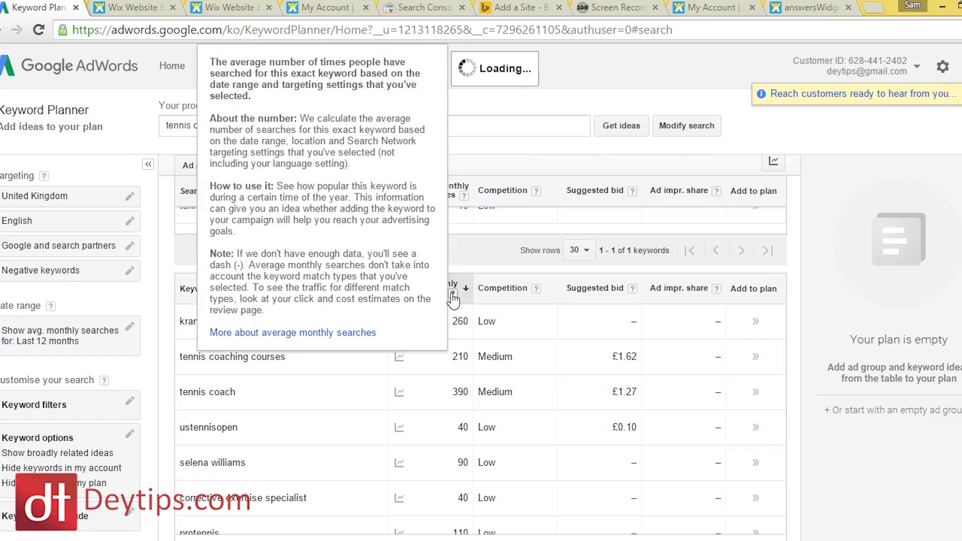
click(531, 236)
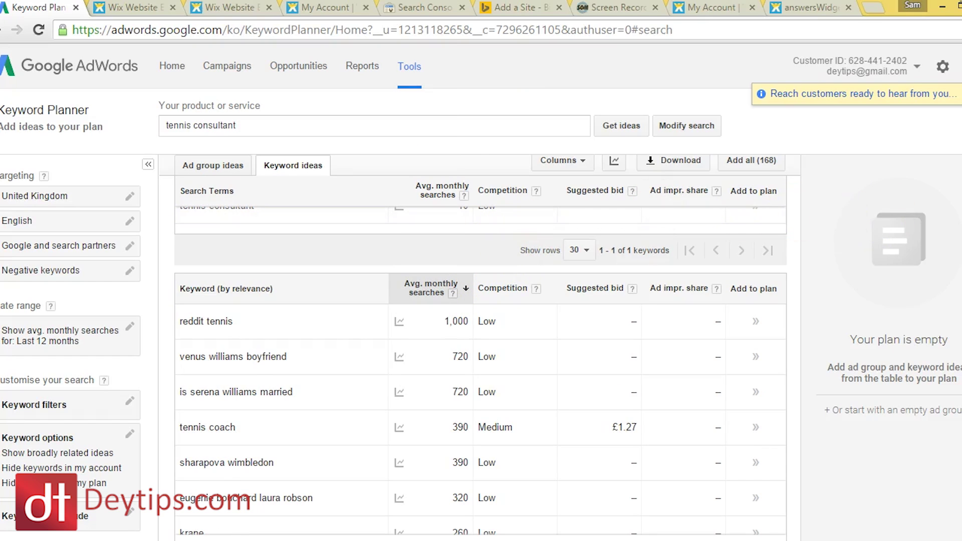
scroll(633, 257, down, 1)
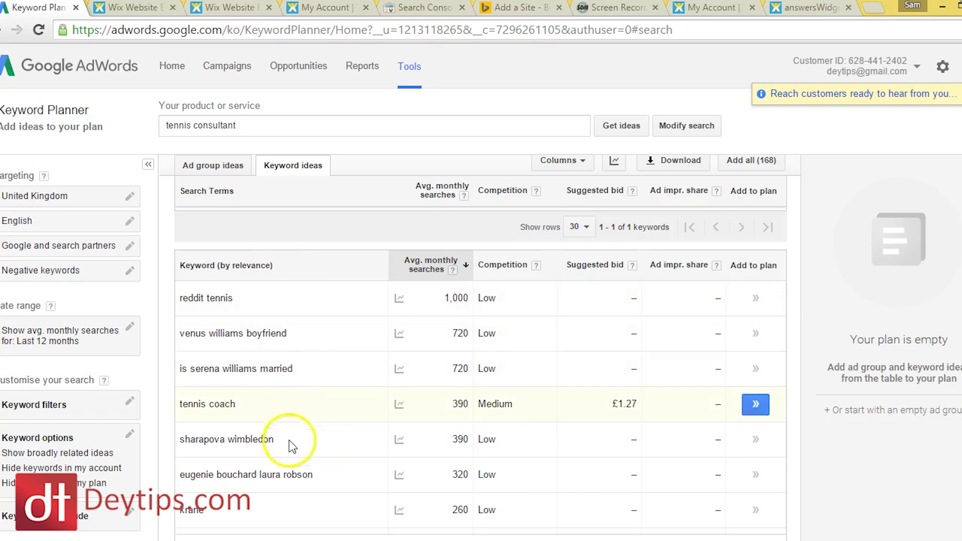
scroll(481, 350, down, 2)
scroll(481, 350, down, 2)
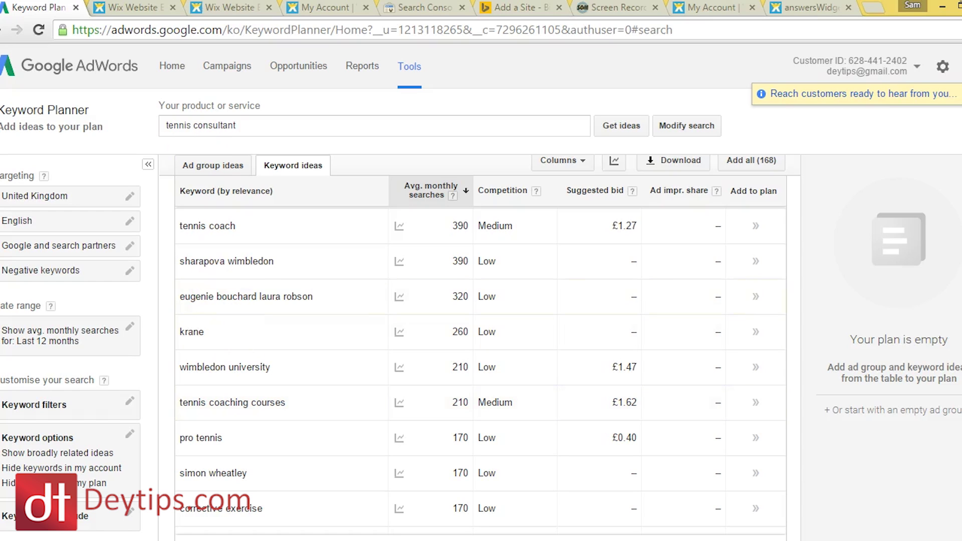
In the Wix site editor, close the Add a Blog panel and open Site > Site Settings.
click(143, 11)
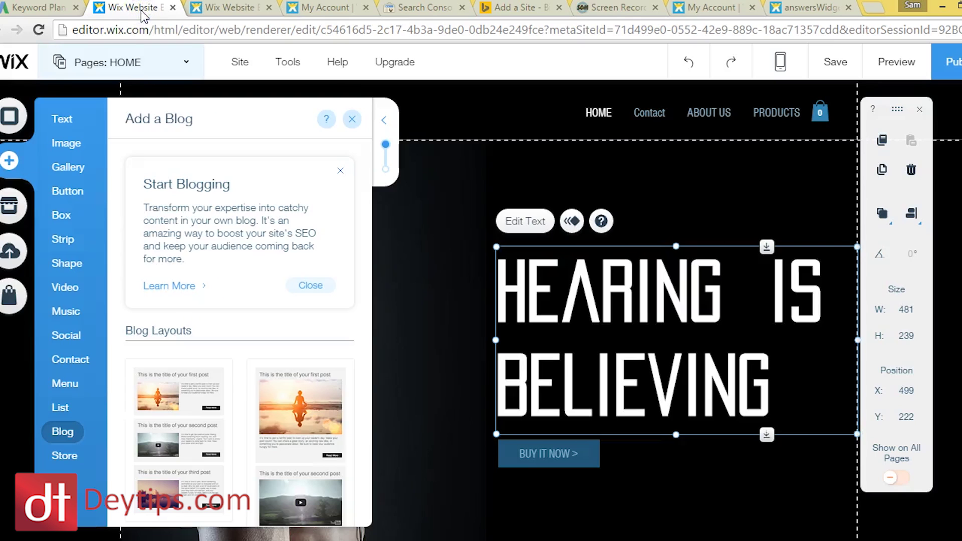
click(385, 120)
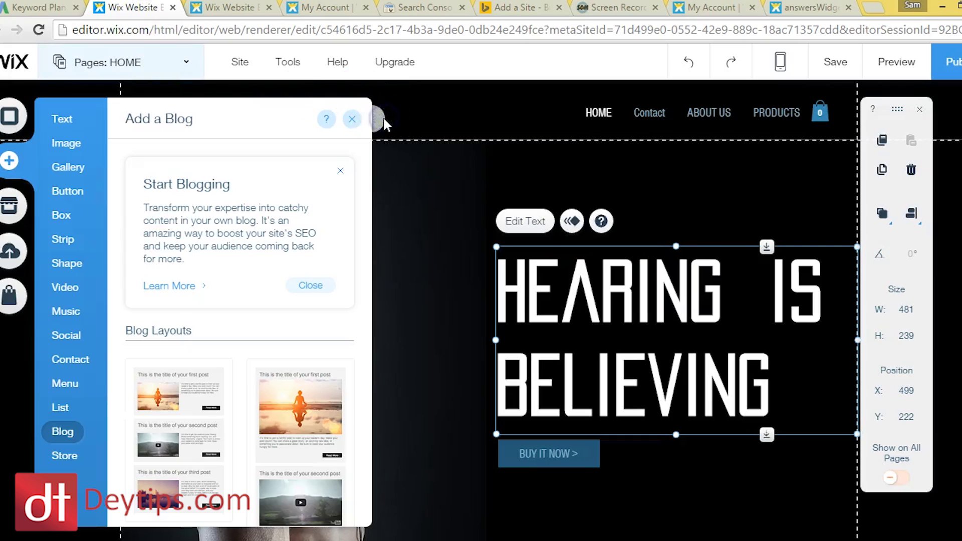
click(352, 119)
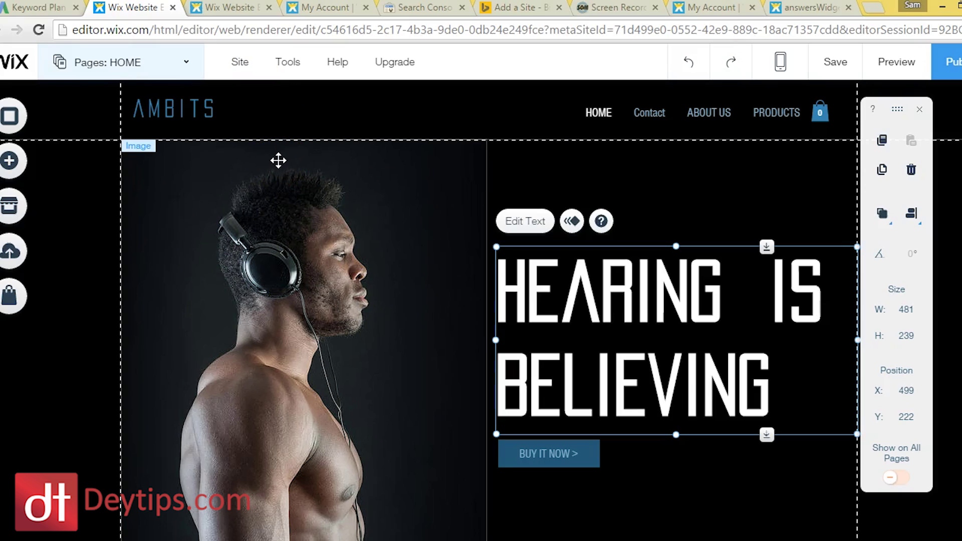
click(239, 64)
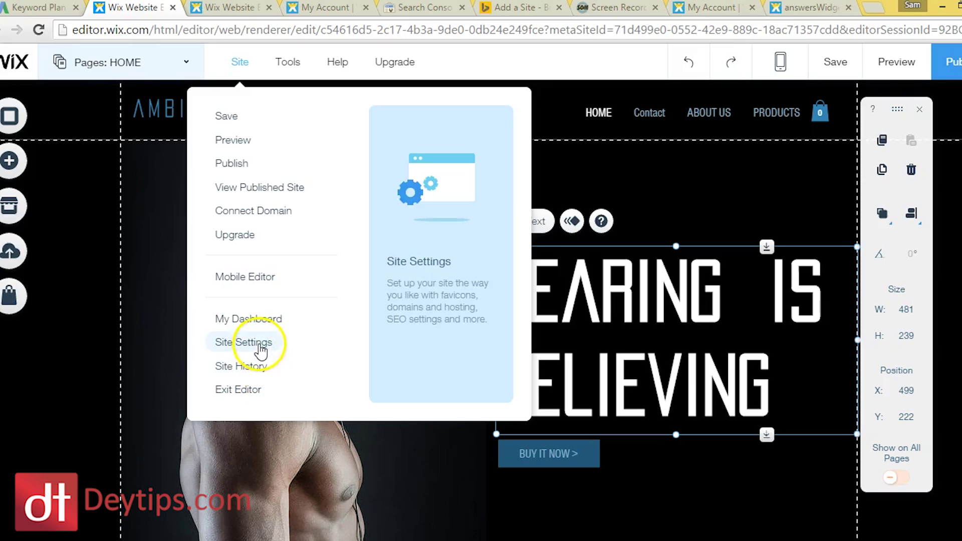
click(260, 349)
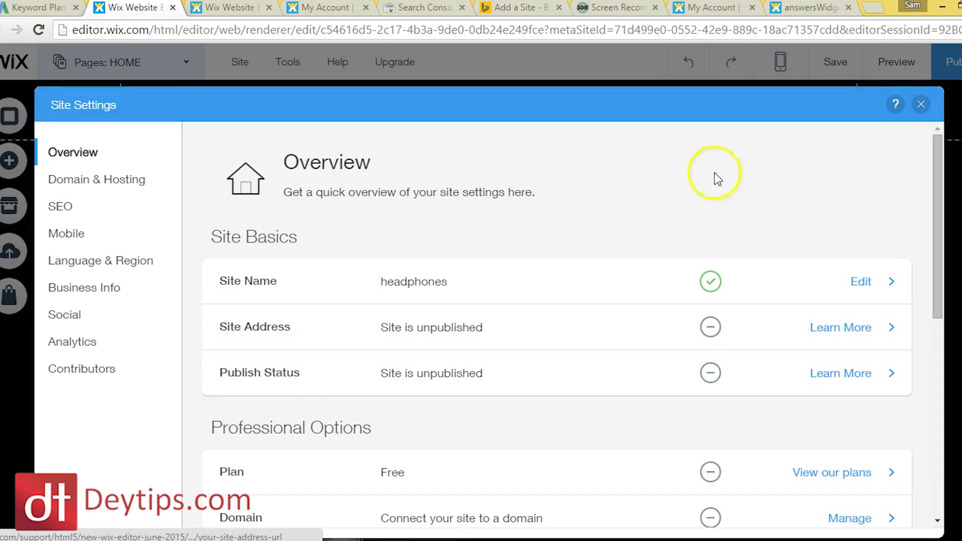
drag(938, 200, 938, 231)
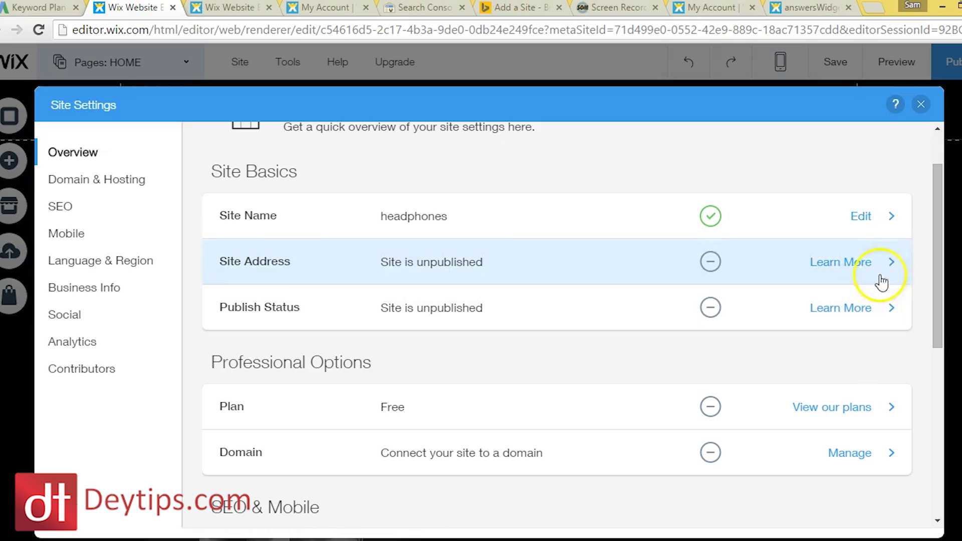
right_click(937, 327)
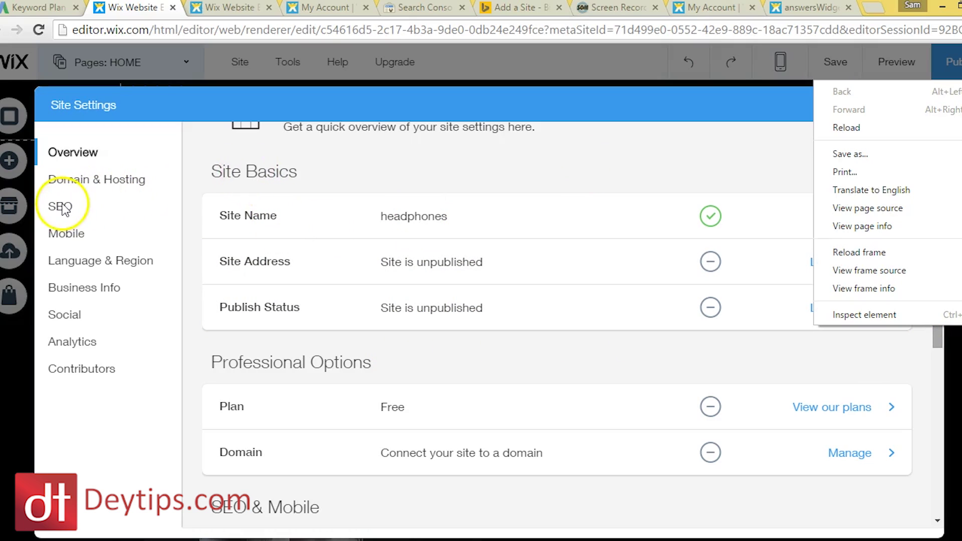
click(293, 161)
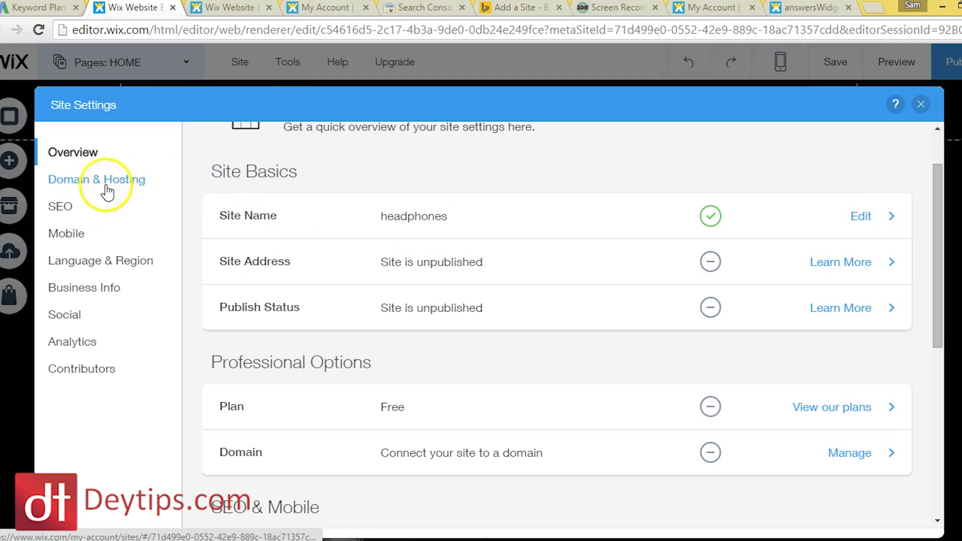
On the SEO settings page, toggle SEO Status off and on twice, leaving it enabled.
click(57, 209)
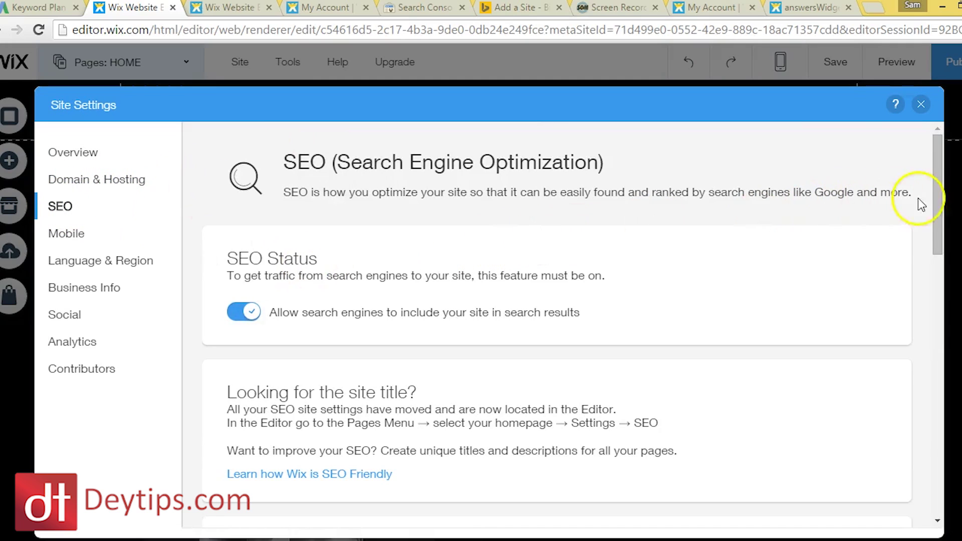
drag(934, 202, 937, 216)
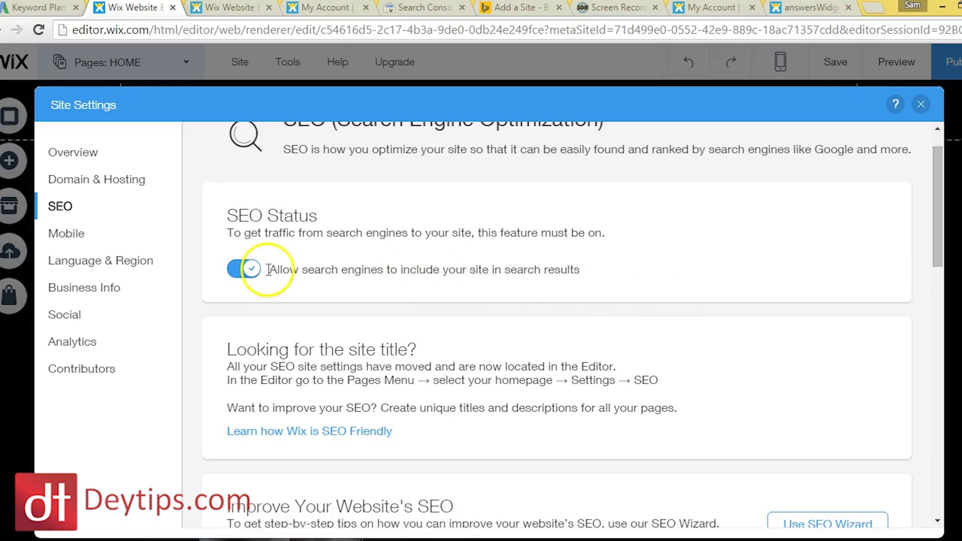
click(245, 271)
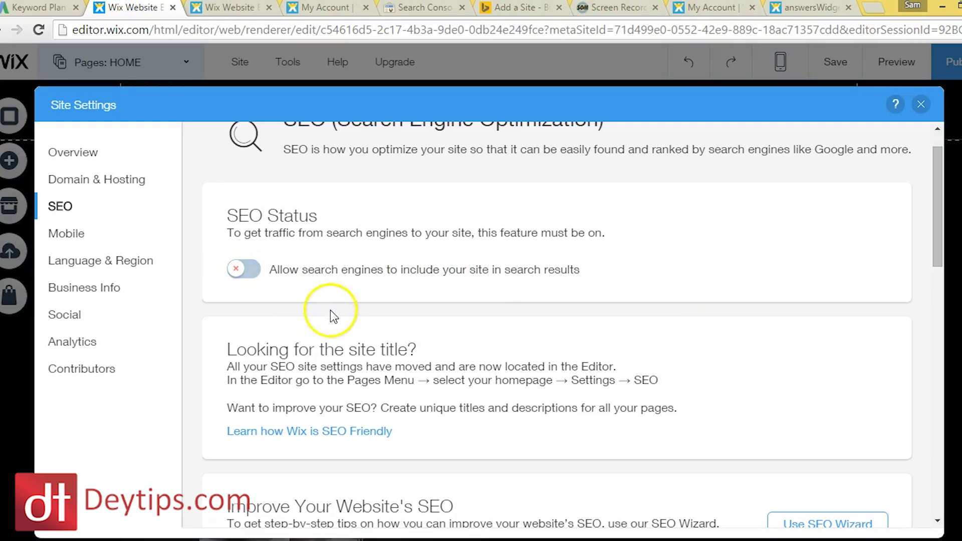
click(241, 270)
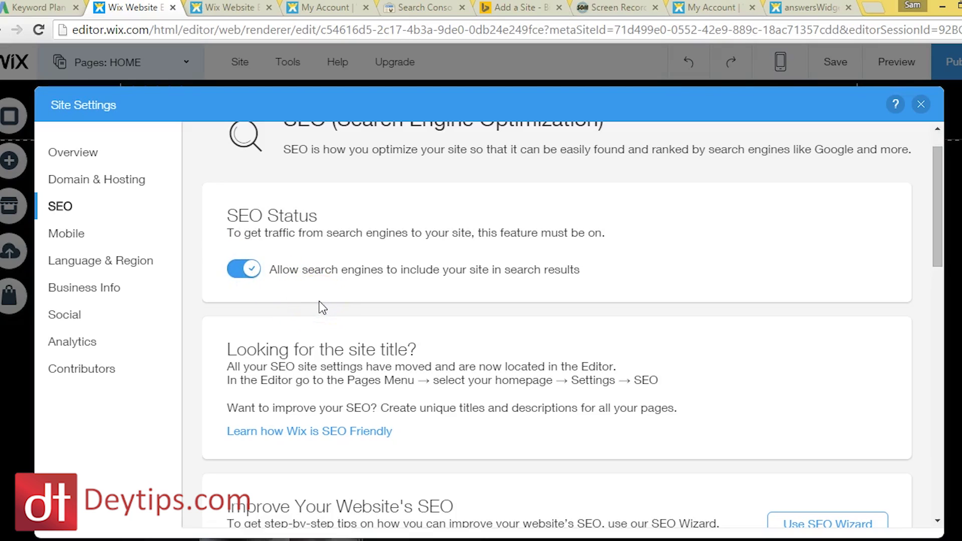
click(291, 288)
click(243, 271)
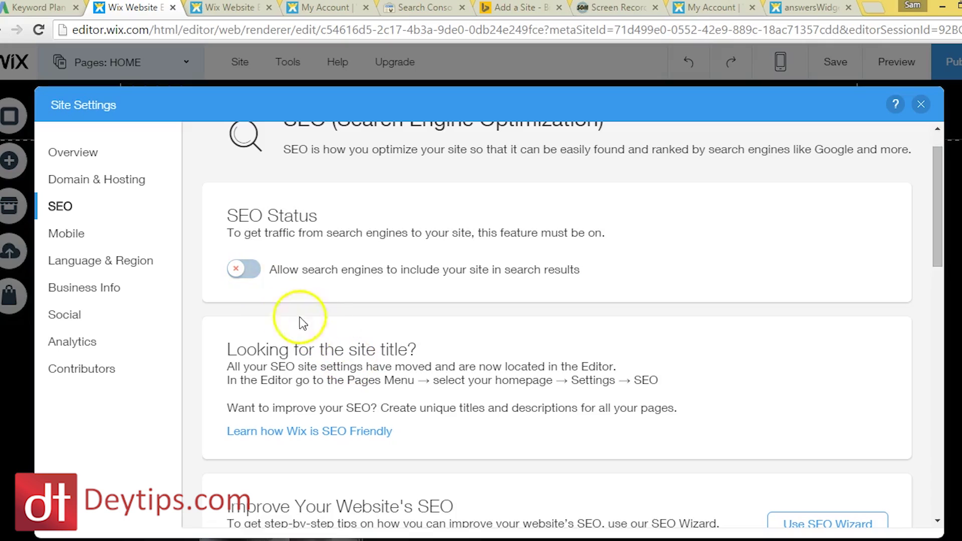
right_click(241, 274)
click(244, 273)
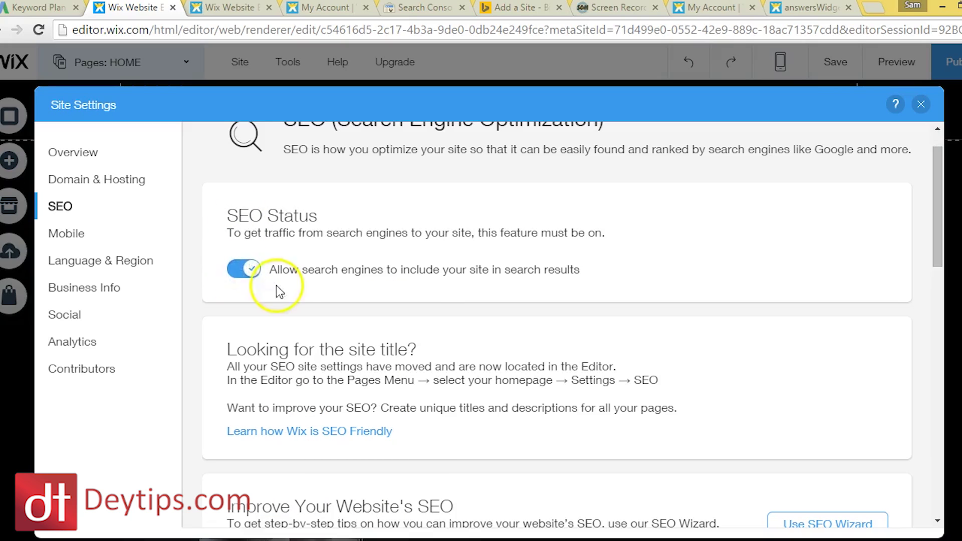
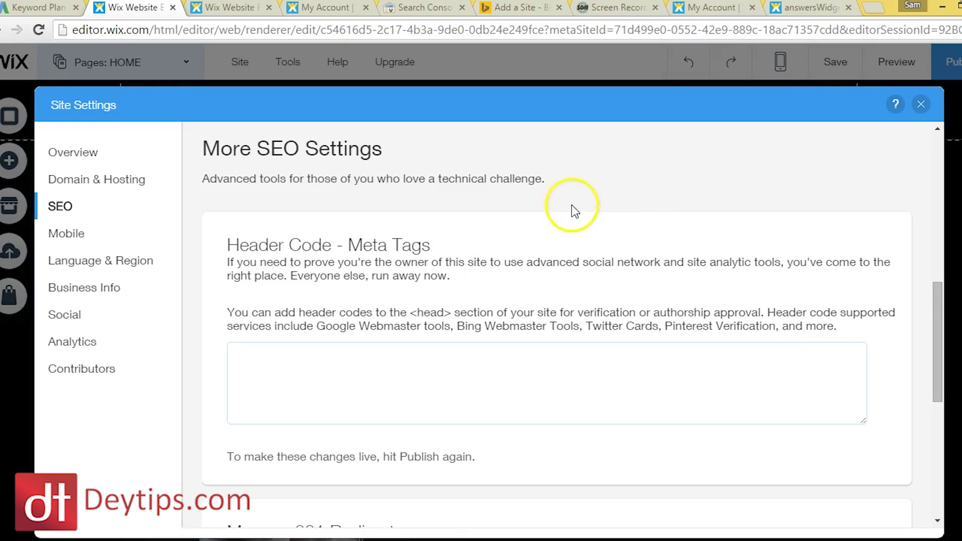
click(420, 10)
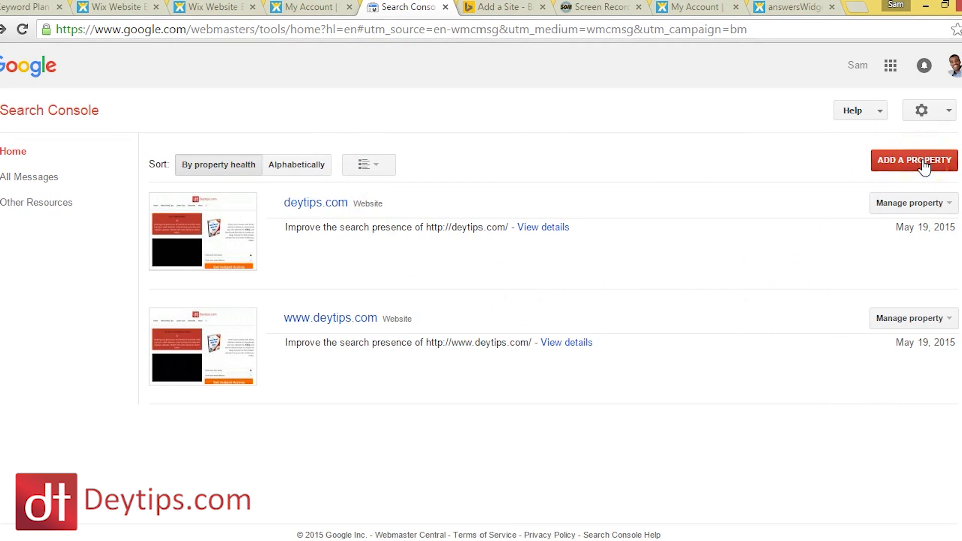
click(890, 161)
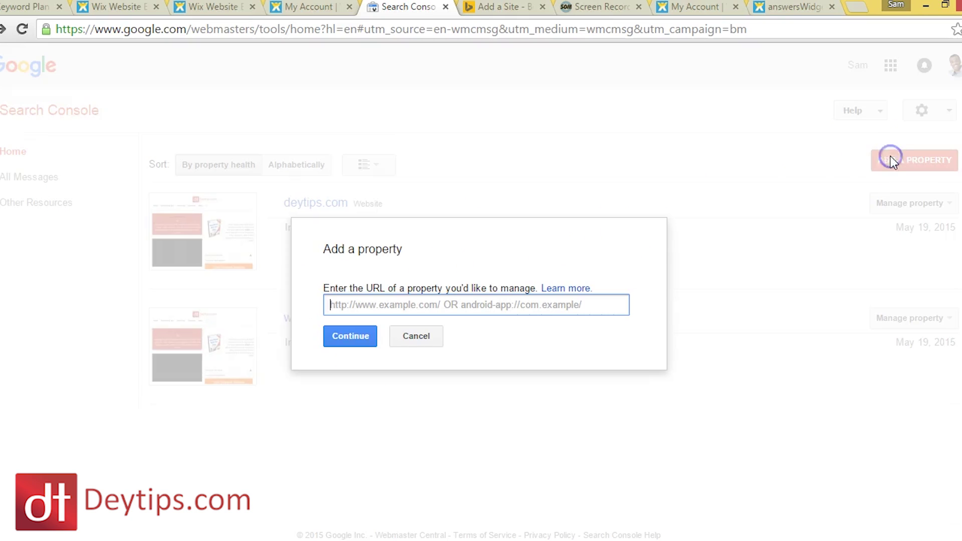
click(345, 304)
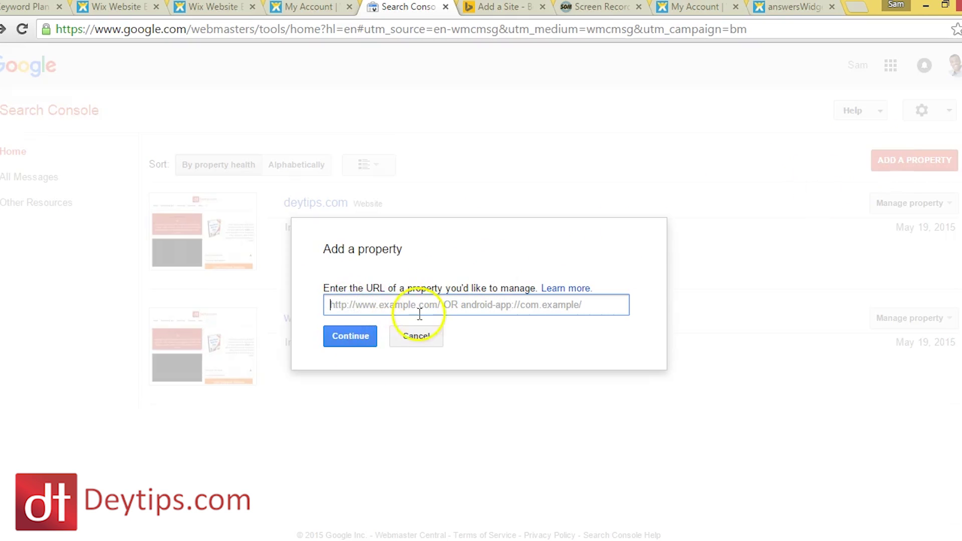
click(378, 309)
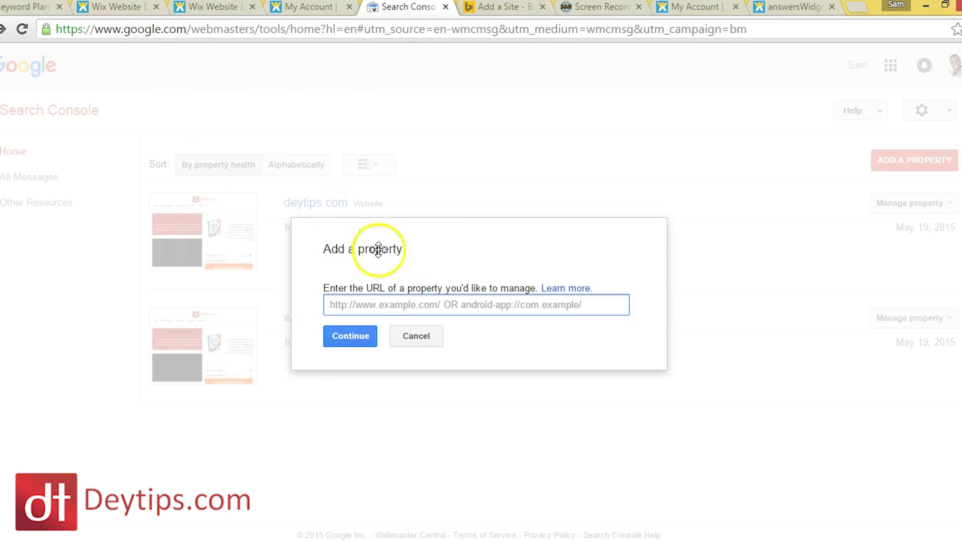
click(395, 304)
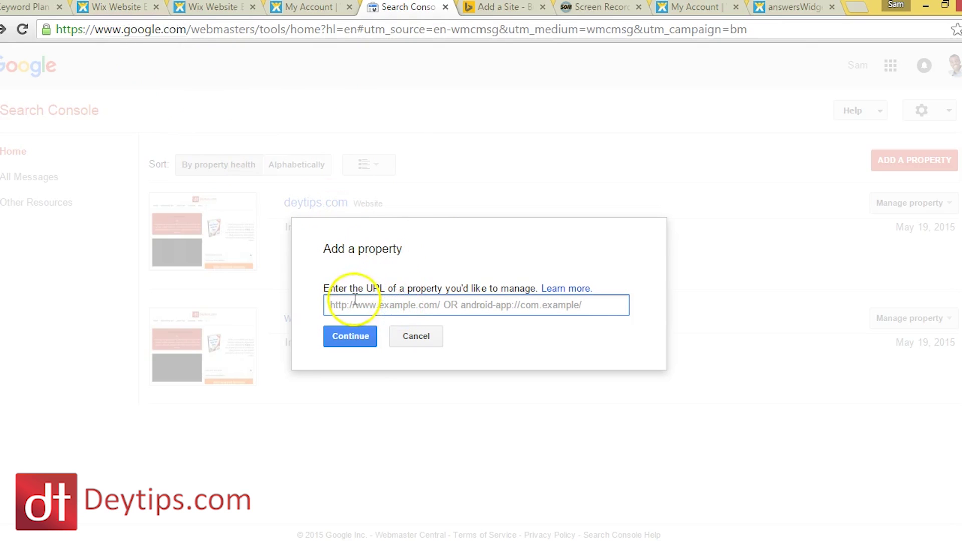
click(339, 306)
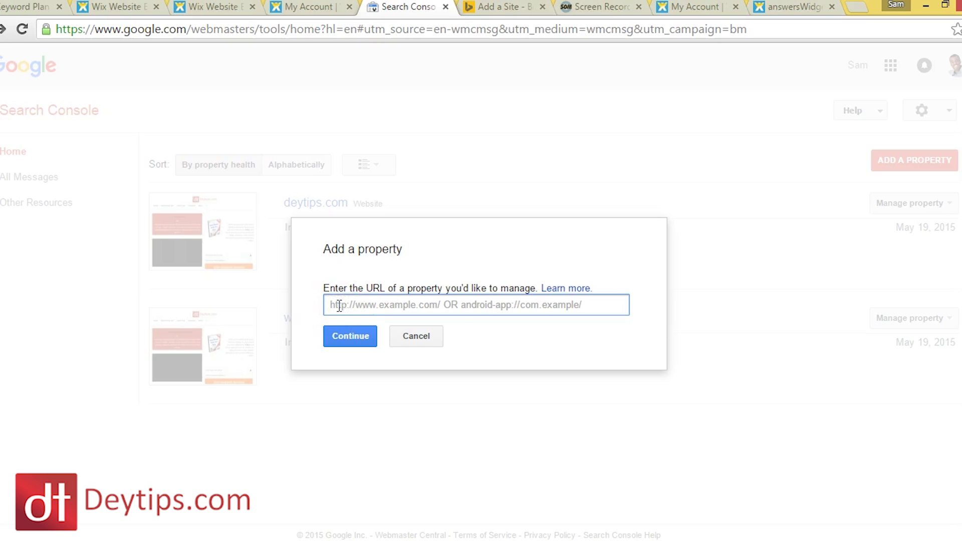
text(sww)
key(BackSpace)
key(BackSpace)
key(BackSpace)
text(www.le)
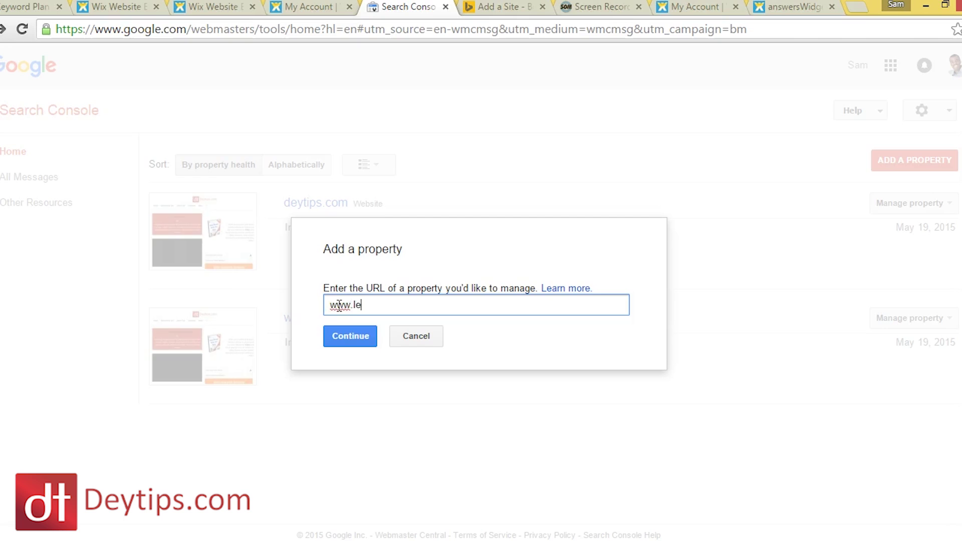
text(arntennis.com)
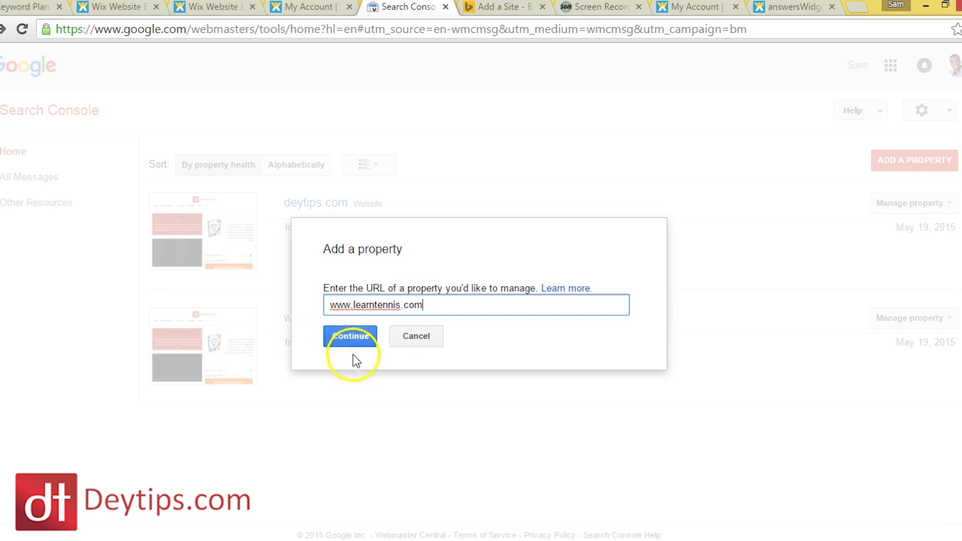
click(357, 340)
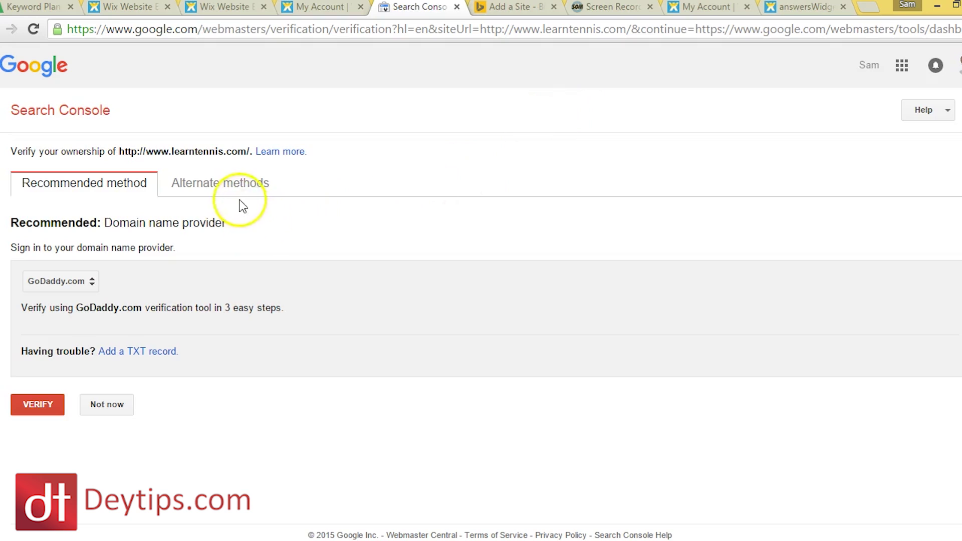
Choose HTML tag verification, copy the google-site-verification meta tag, and go back to Wix SEO settings.
click(214, 185)
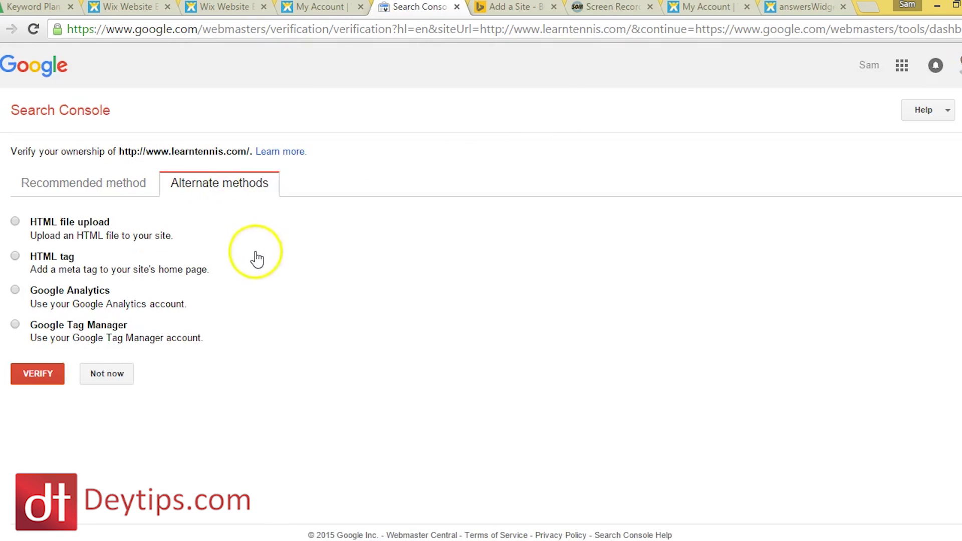
click(15, 256)
click(248, 322)
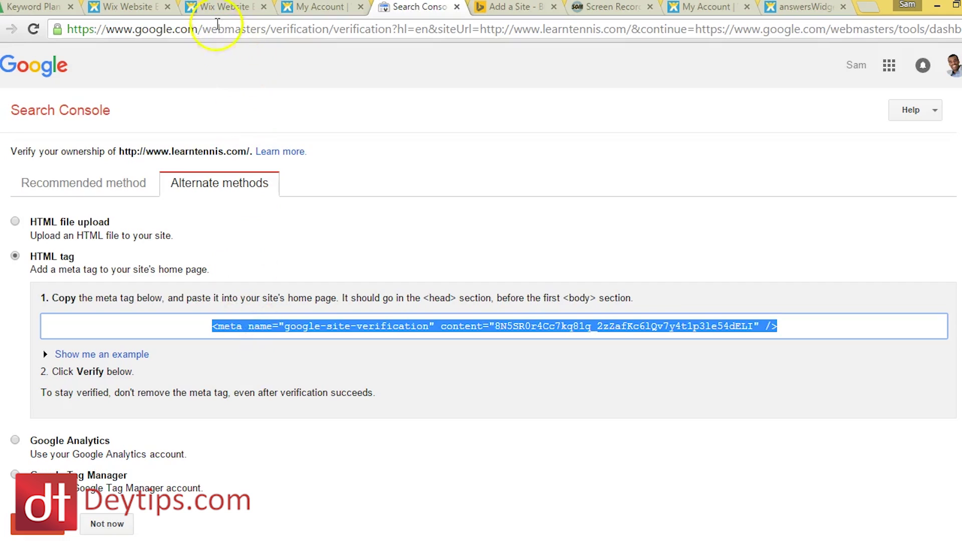
click(205, 6)
click(124, 11)
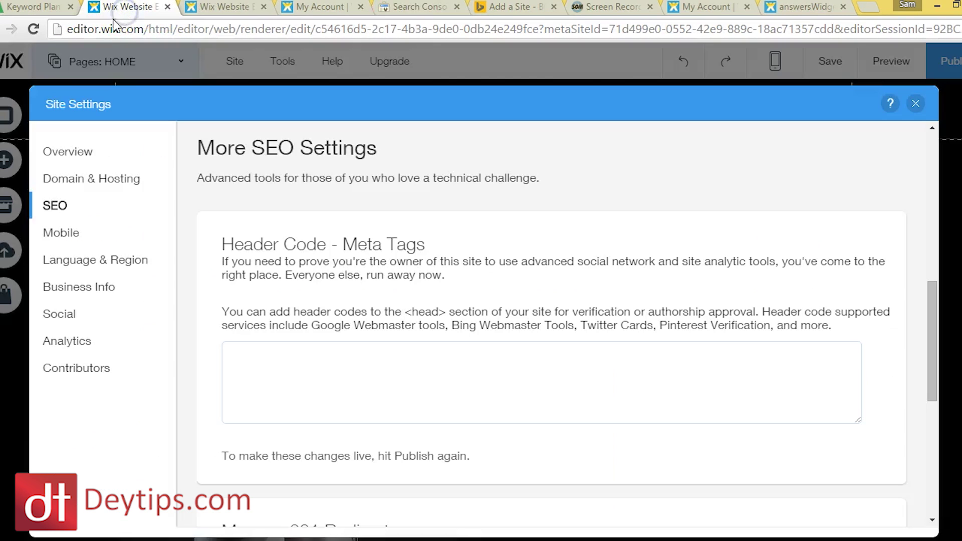
Paste the google-site-verification meta tag into Wix's Header Code box.
click(323, 369)
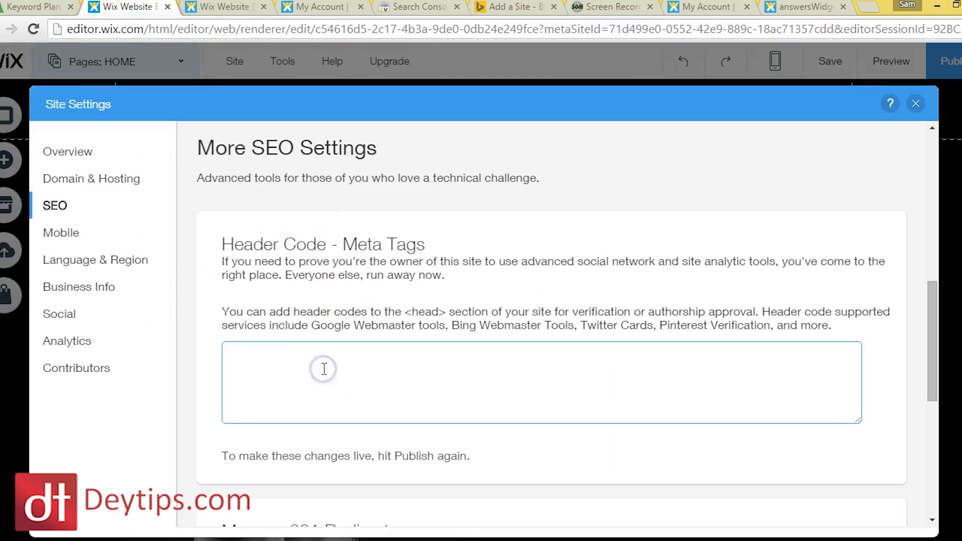
text(<meta name="google-site-verification" content="8N5SR0r4Cc7kq81q_2zZafKc6lQv7y4t1p3le54dELI" />)
click(490, 316)
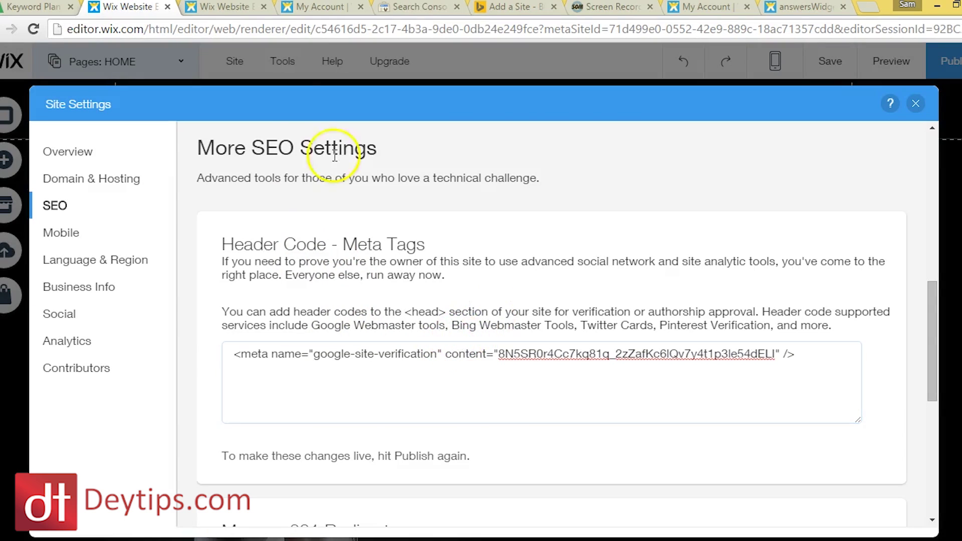
Review the Search Console verification page, then bring up Bing's Add a Site form.
click(432, 11)
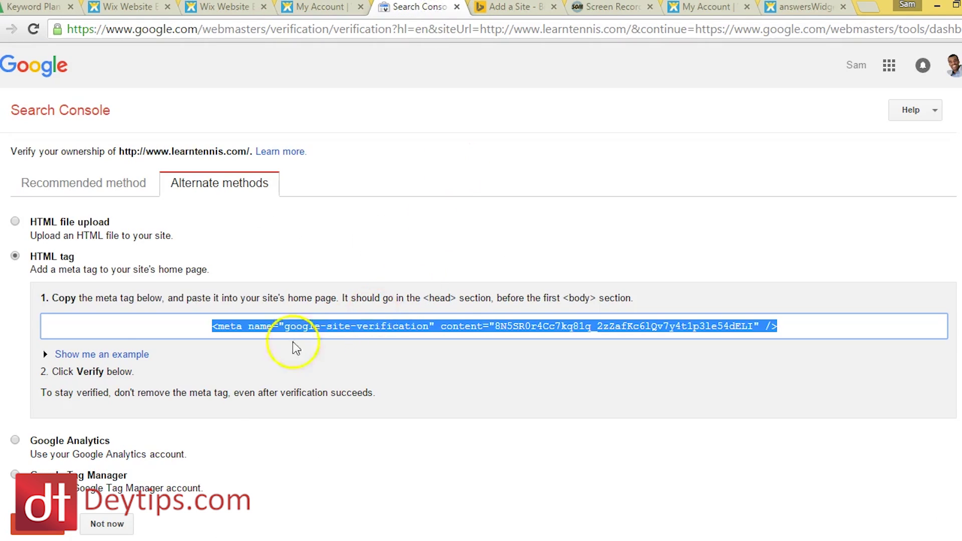
scroll(453, 410, down, 1)
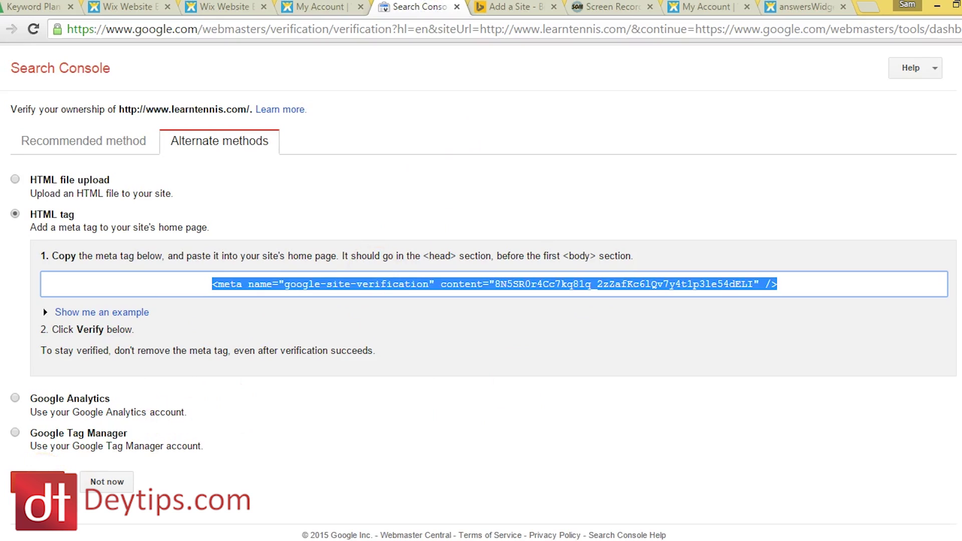
click(521, 9)
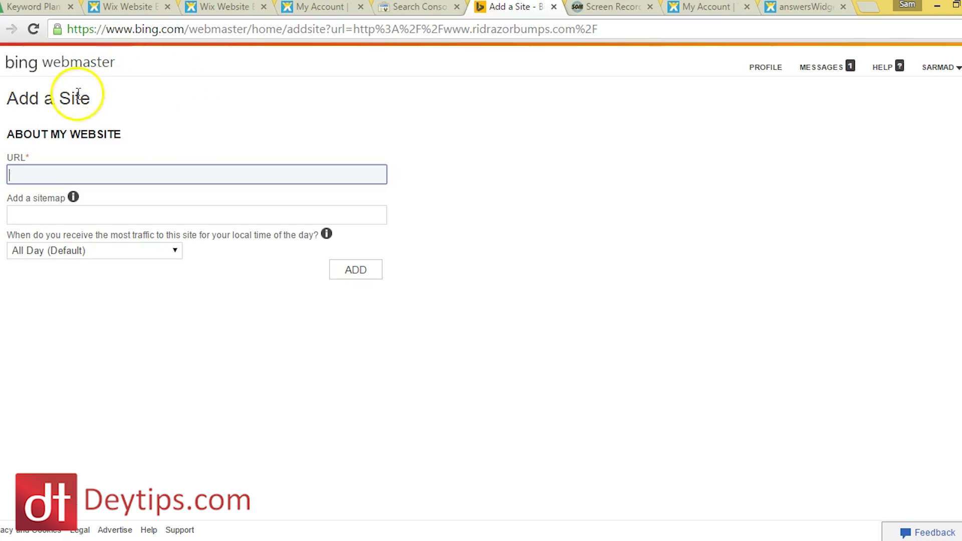
Leave the Bing URL field empty and add a new line after the Google meta tag in Wix.
click(59, 174)
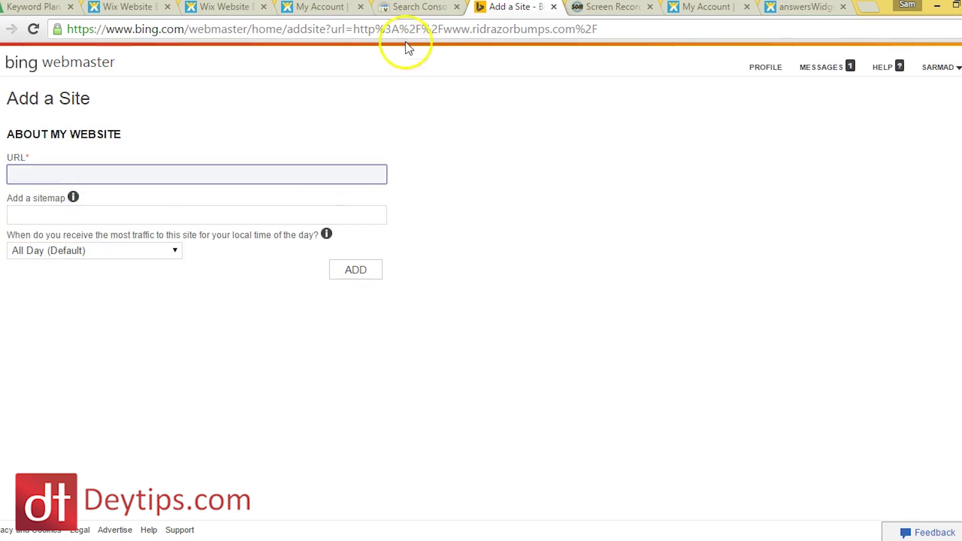
click(132, 10)
click(832, 353)
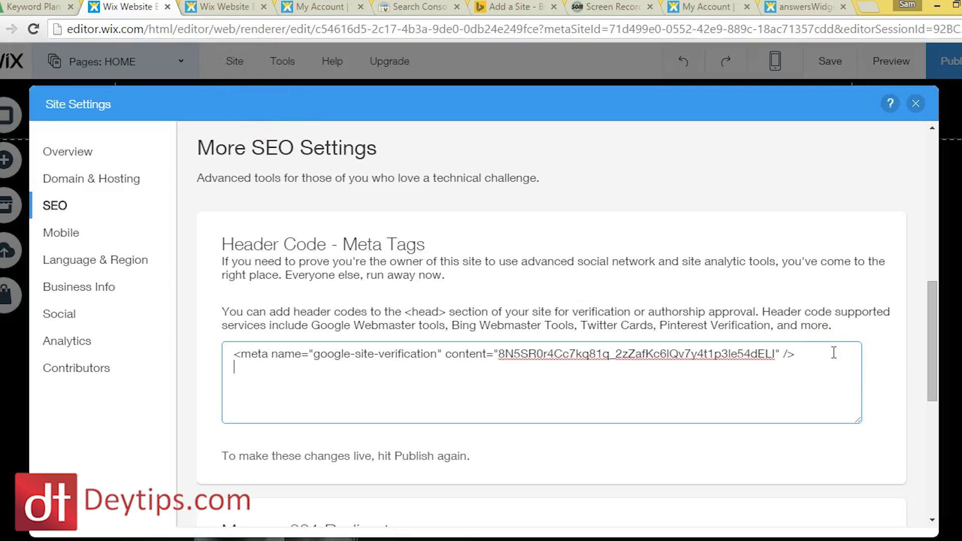
key(Return)
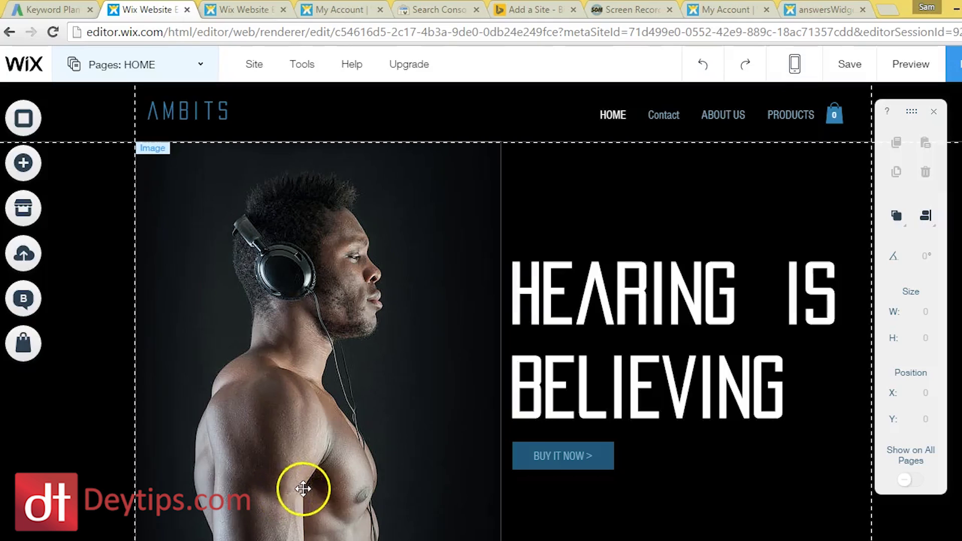
Select the HEARING IS BELIEVING headline and edit it to show its Huge Heading, Pacifica Condensed, 100 px settings.
click(515, 421)
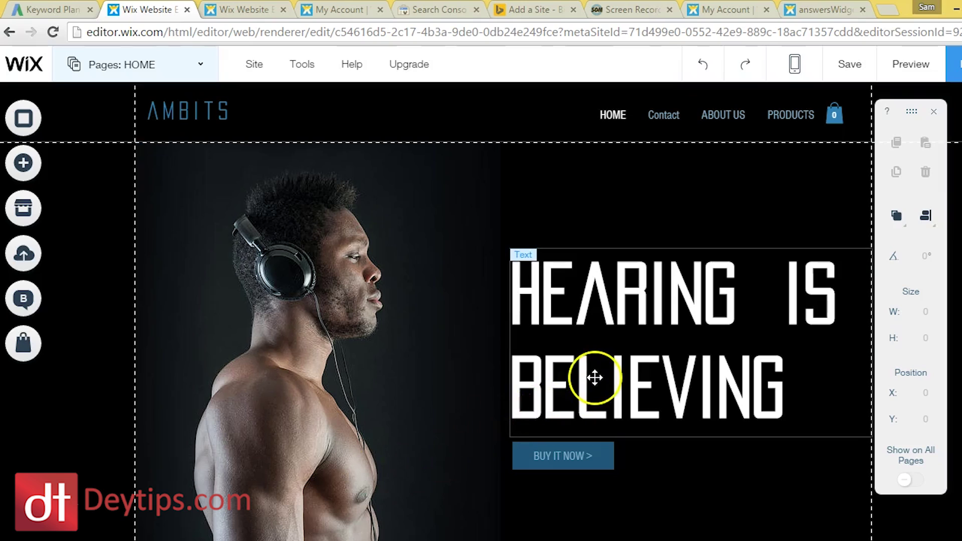
click(640, 220)
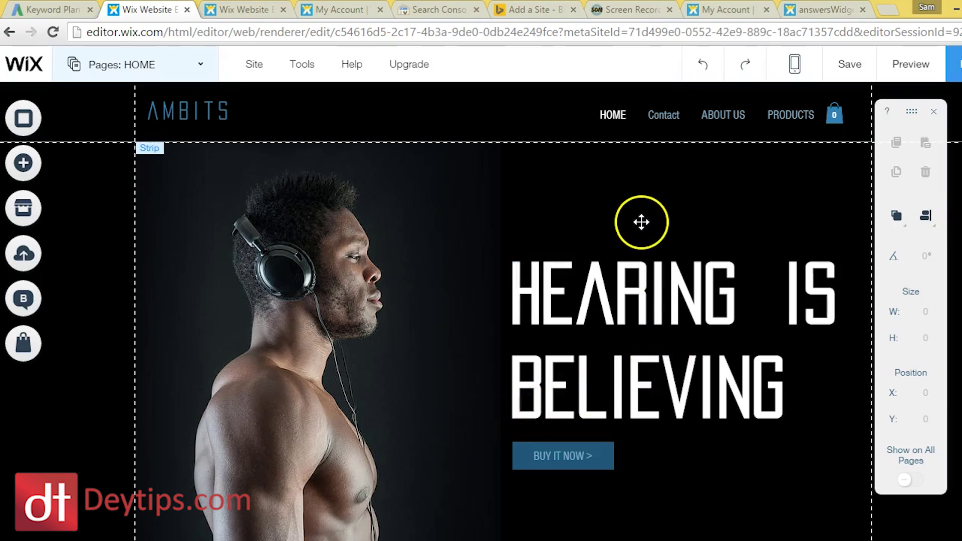
click(679, 275)
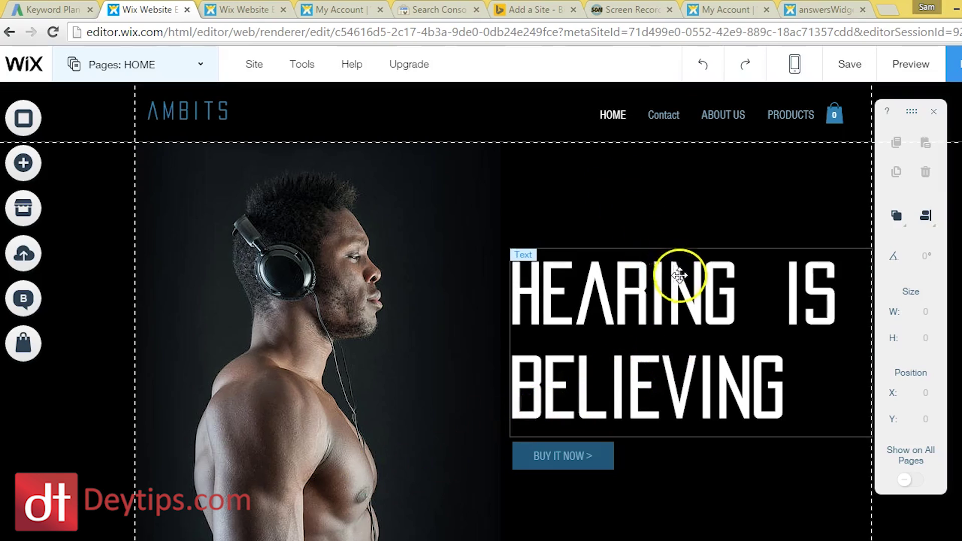
click(717, 341)
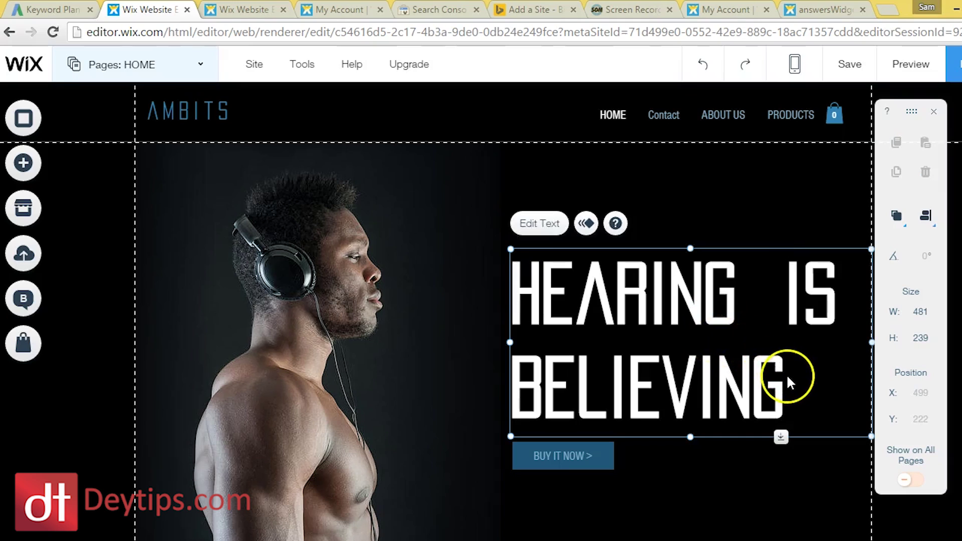
click(534, 225)
click(579, 271)
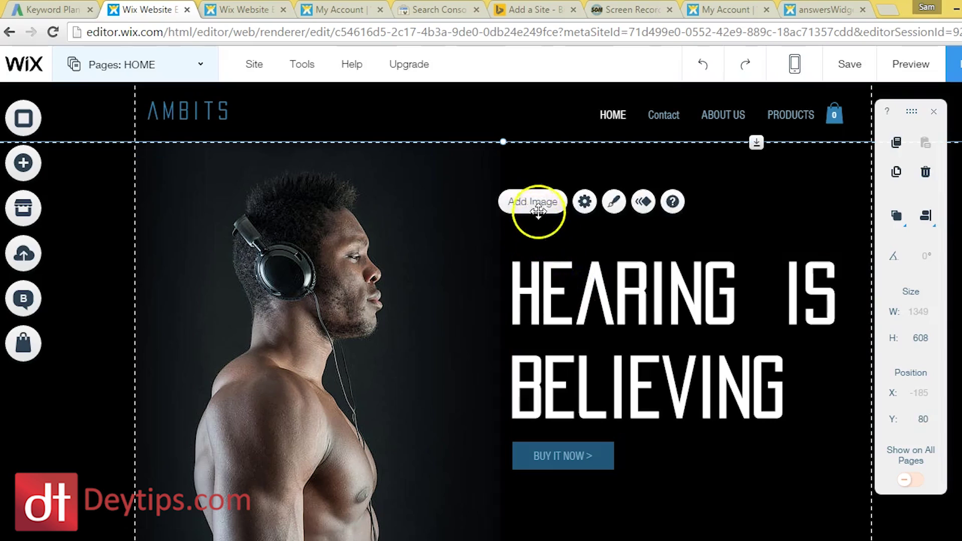
click(556, 256)
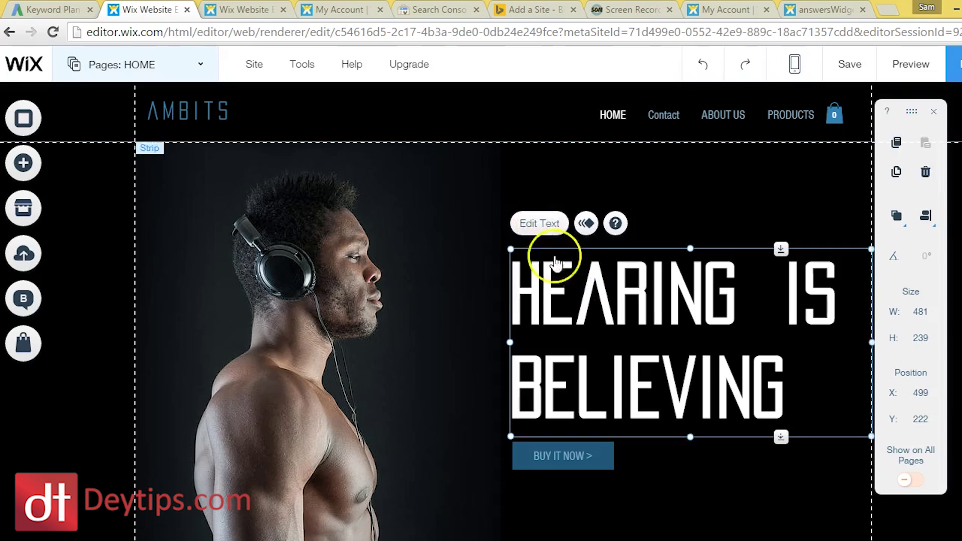
click(551, 230)
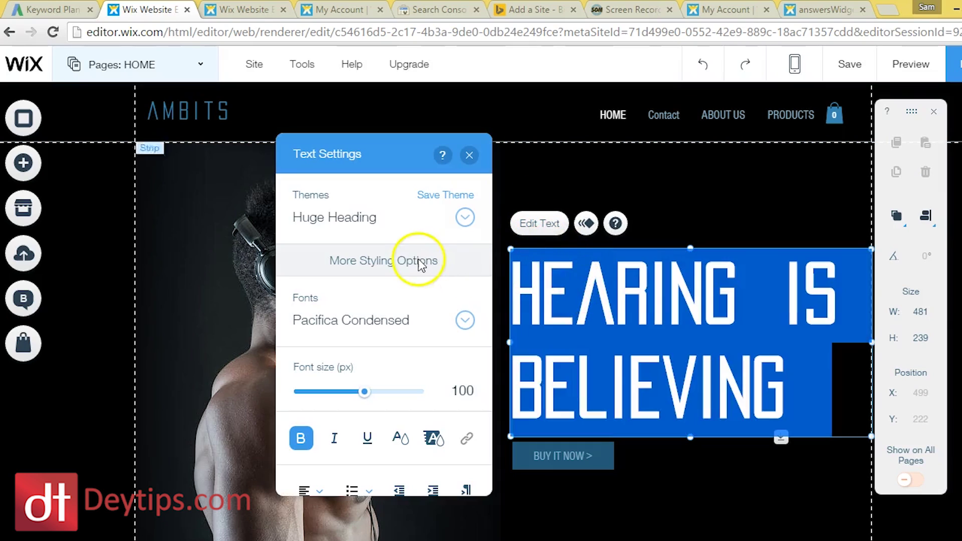
Apply the Site Title theme to the headline, shrinking it to 30 px.
click(464, 224)
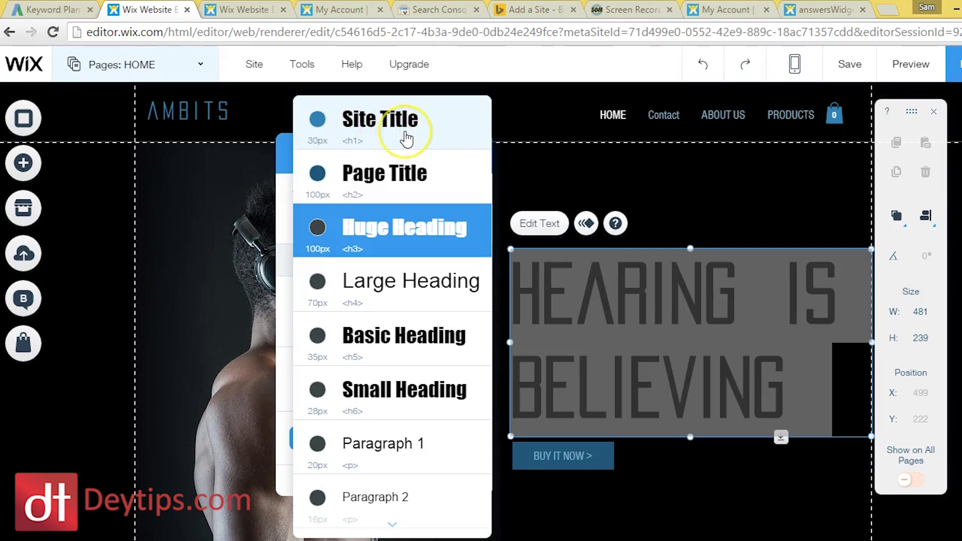
click(384, 129)
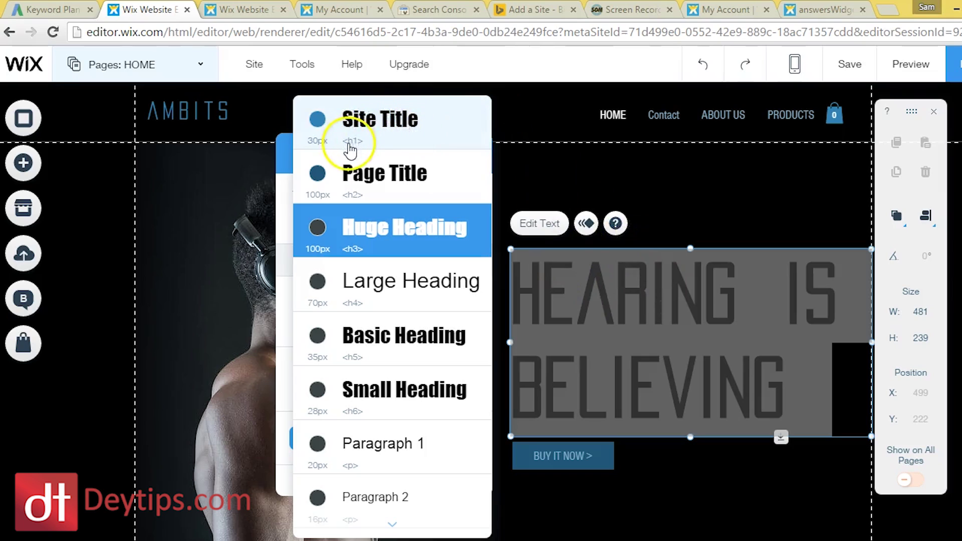
click(416, 135)
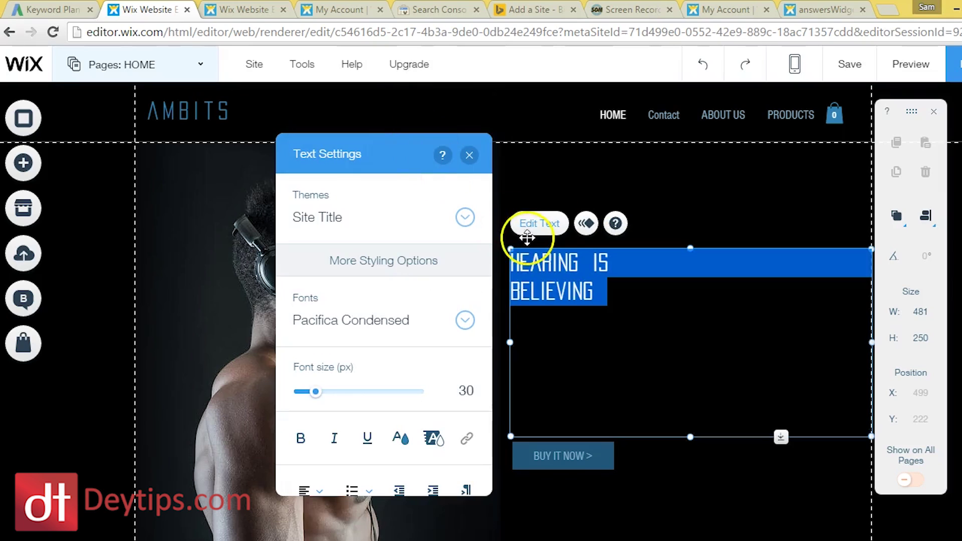
click(585, 314)
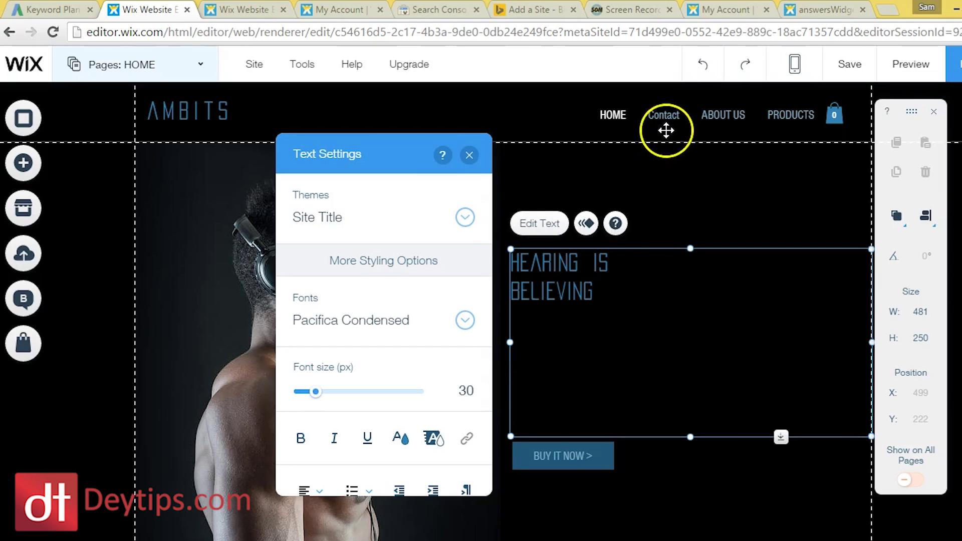
click(467, 219)
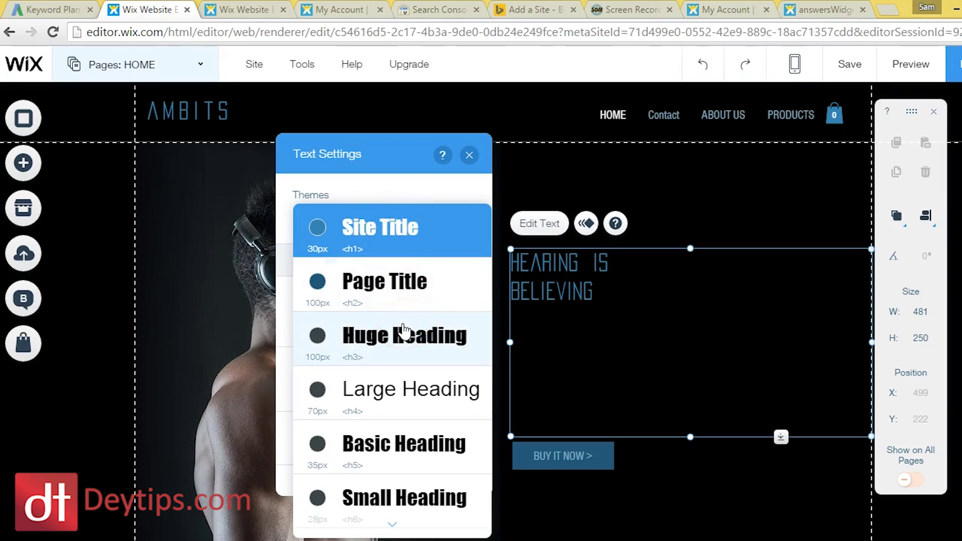
click(378, 300)
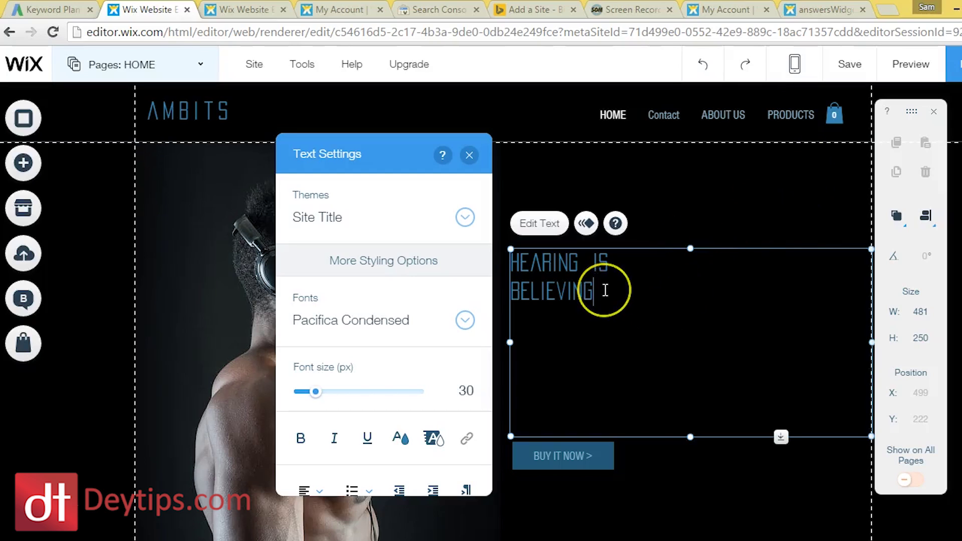
Place the insertion point right after BELIEVING in the headline text.
drag(606, 290, 511, 291)
click(587, 291)
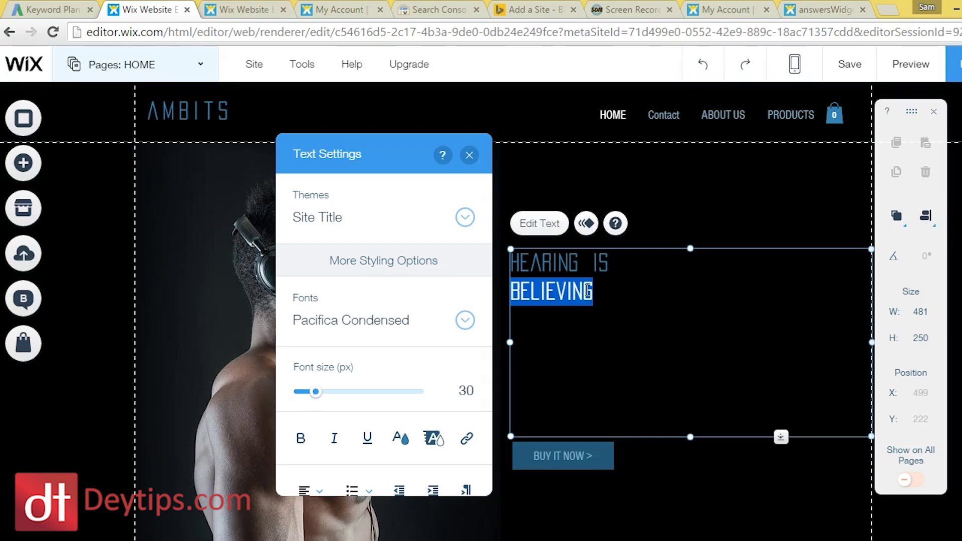
click(607, 292)
drag(606, 293, 490, 300)
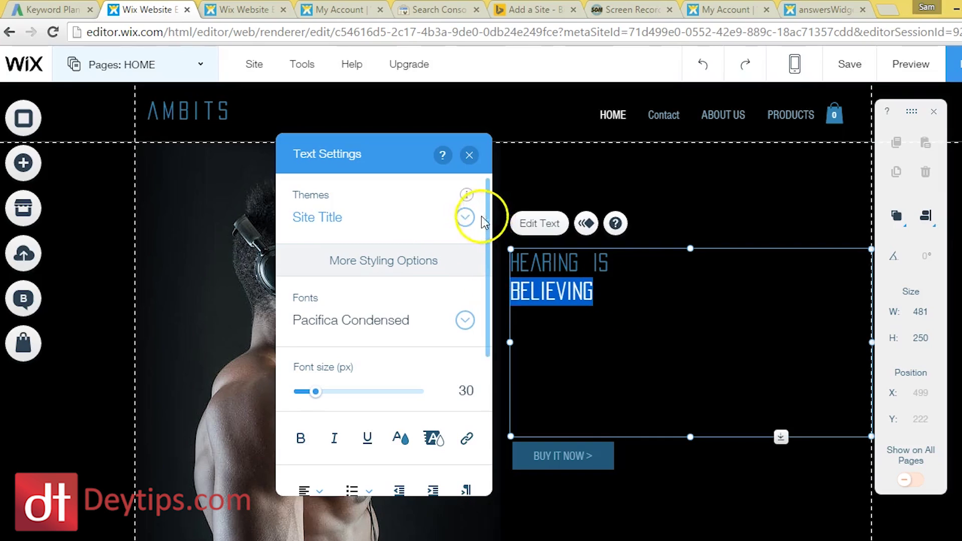
click(600, 299)
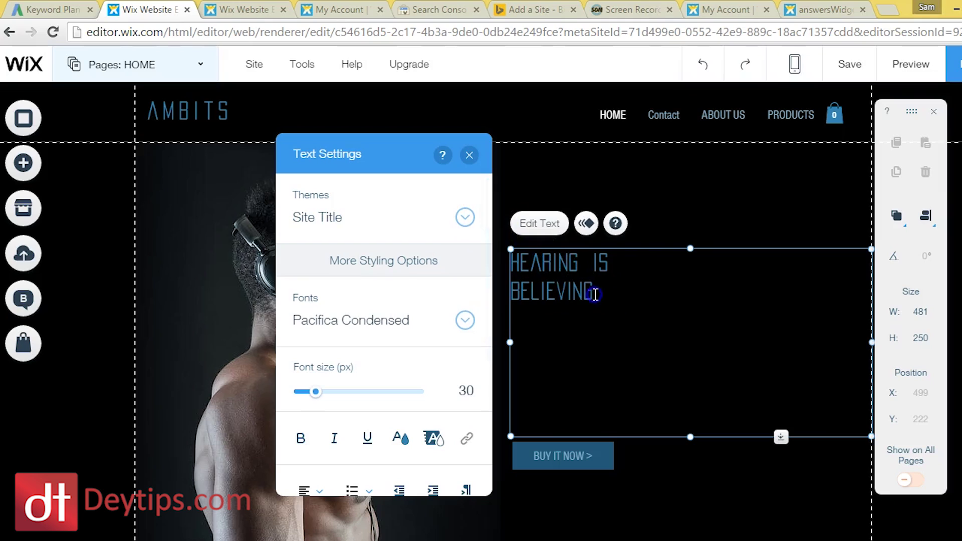
drag(595, 295, 489, 262)
Add the line 'ugvgtfcf tftc tf' in Paragraph 1 (Nimbus Sans, 20 px) and start a blank line.
click(606, 291)
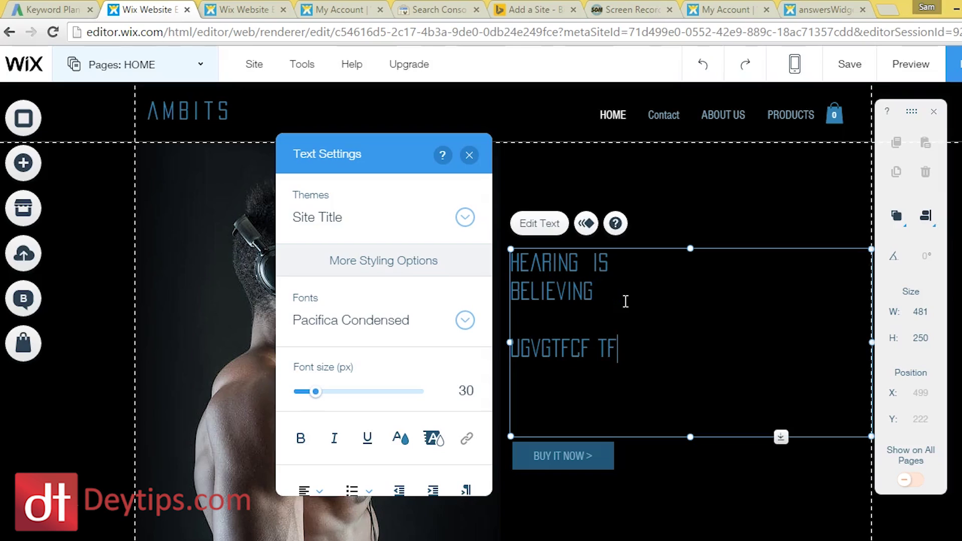
drag(669, 345, 511, 350)
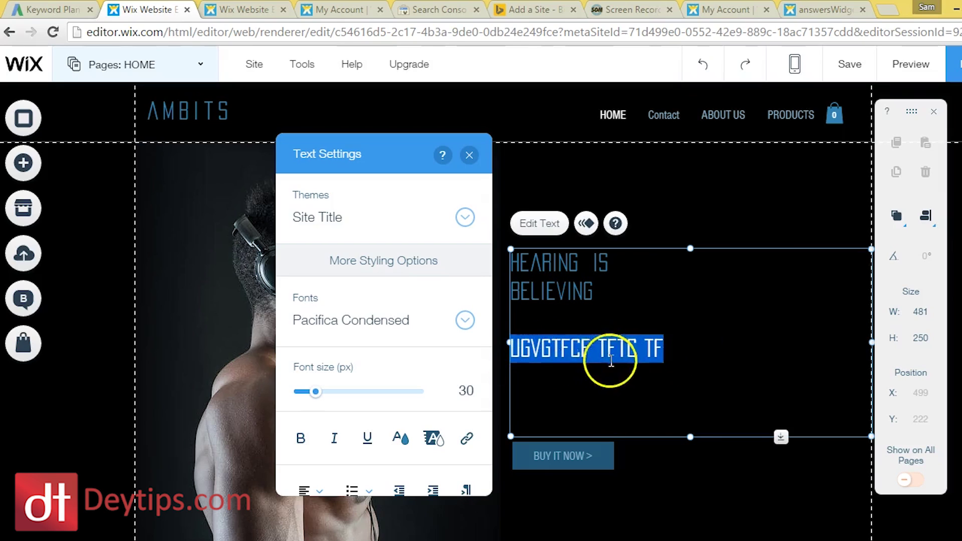
click(466, 219)
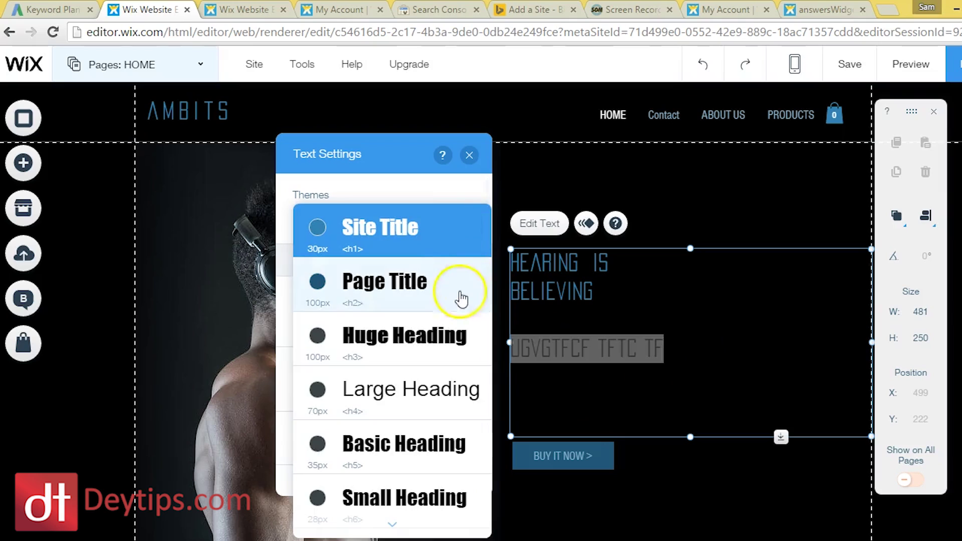
scroll(431, 501, down, 2)
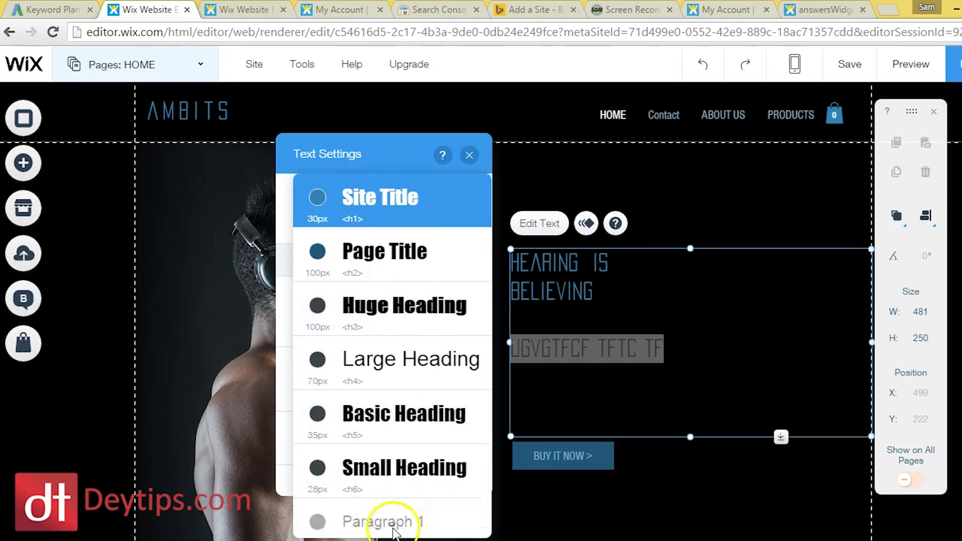
click(395, 437)
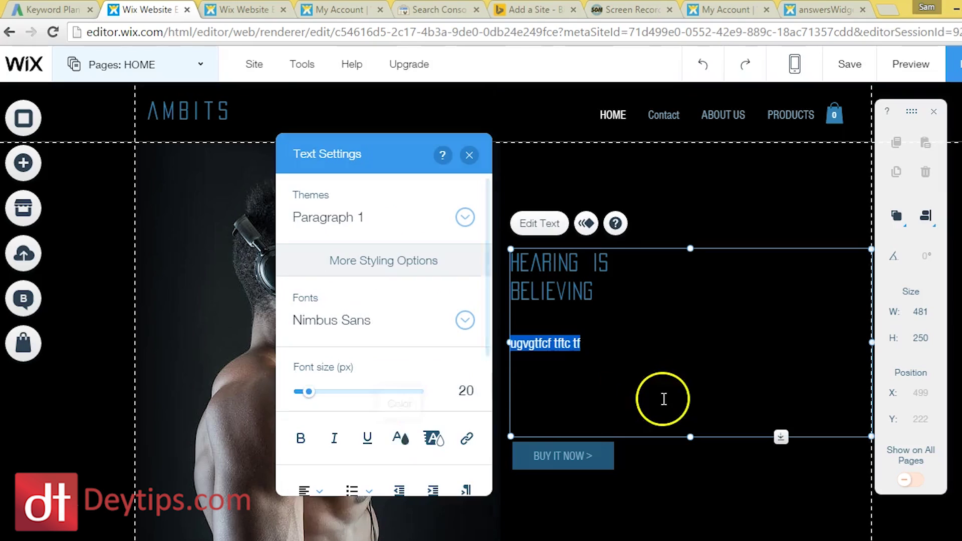
click(579, 346)
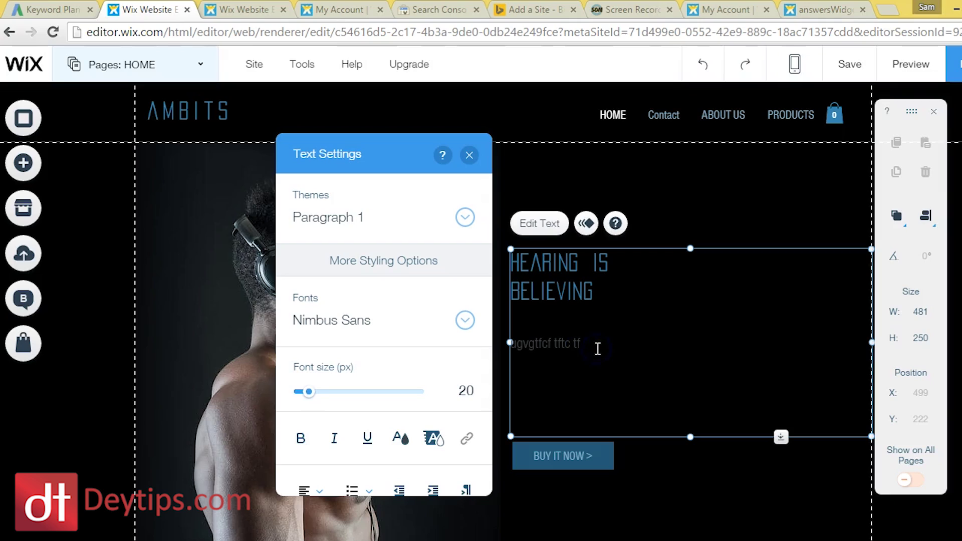
key(Return)
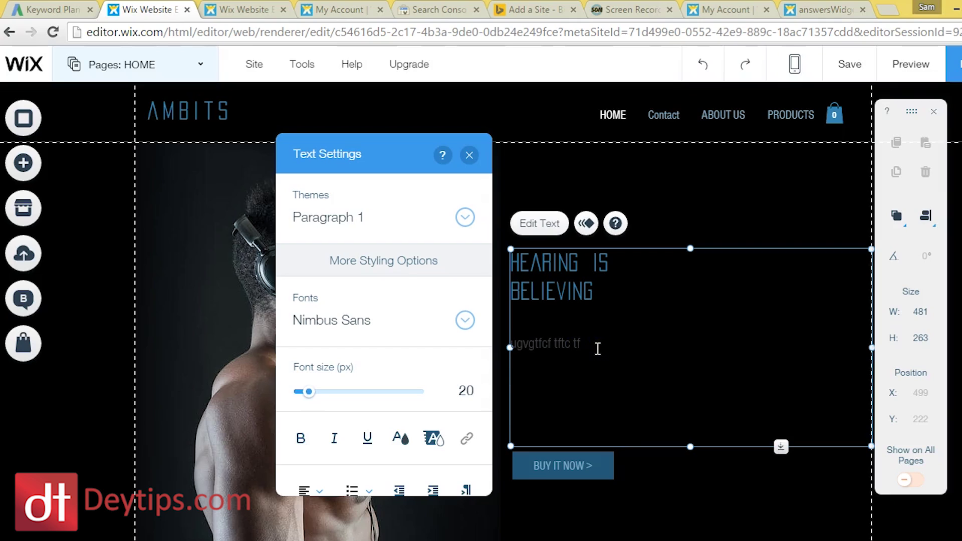
drag(598, 349, 525, 345)
click(599, 356)
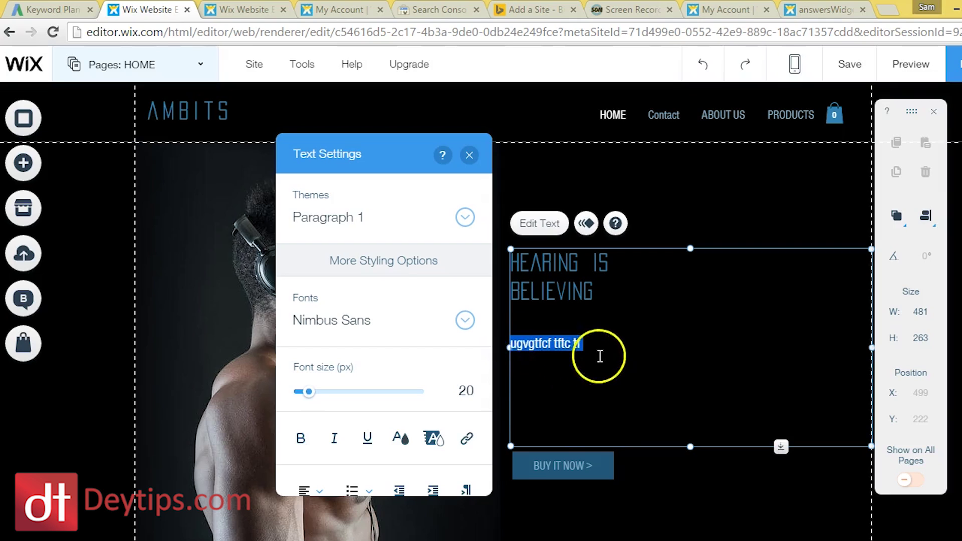
Style the 'how to believe' line with the Page Title theme, Pacifica Condensed 100 px.
key(Return)
key(Return)
key(Return)
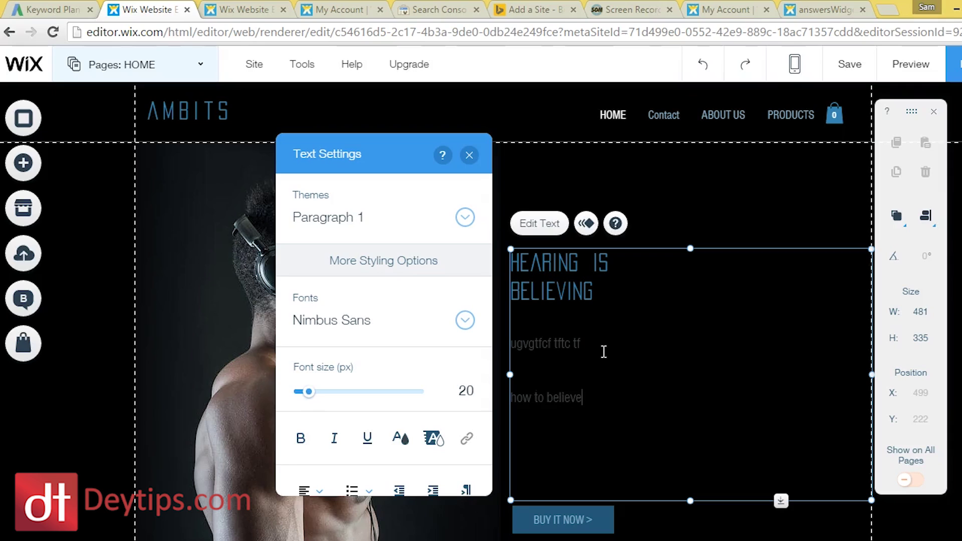
drag(606, 399, 493, 399)
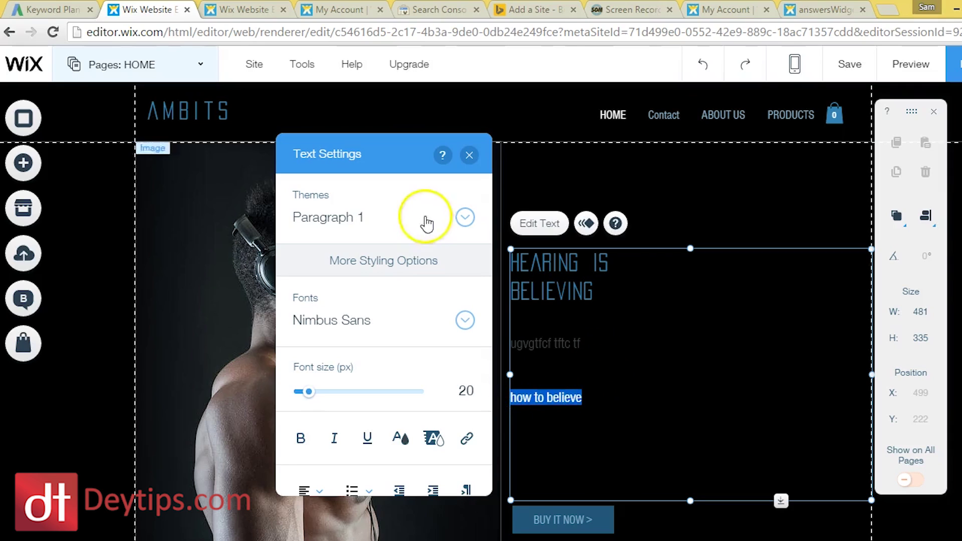
click(465, 218)
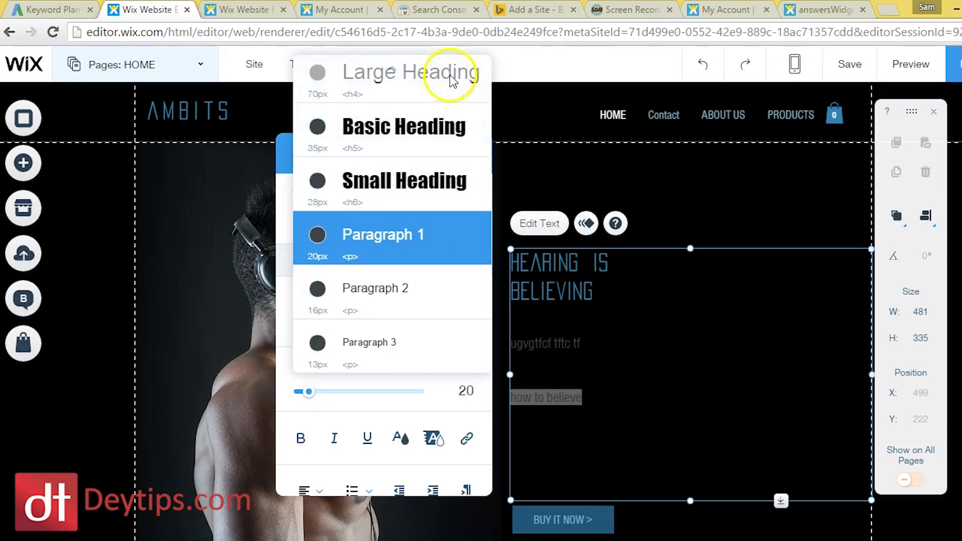
mouse_move(393, 64)
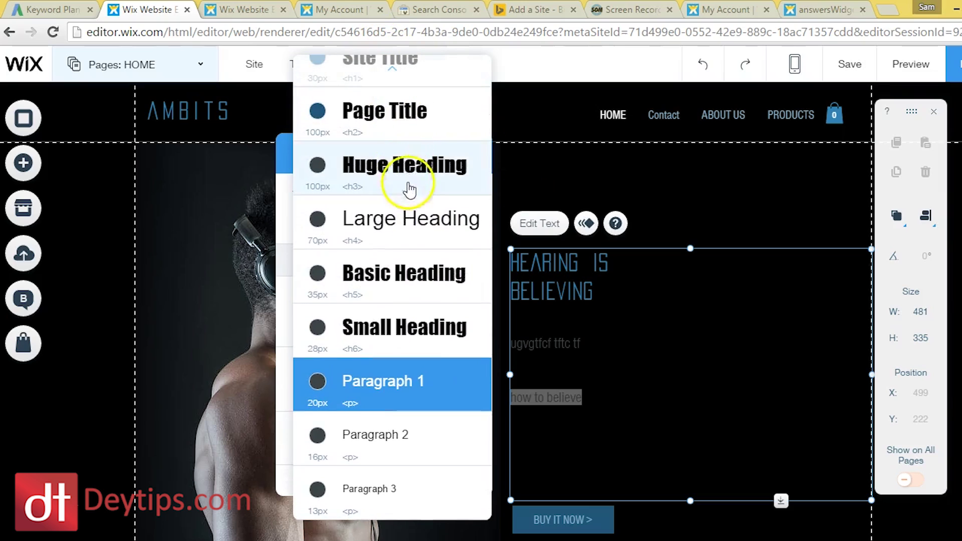
mouse_move(358, 68)
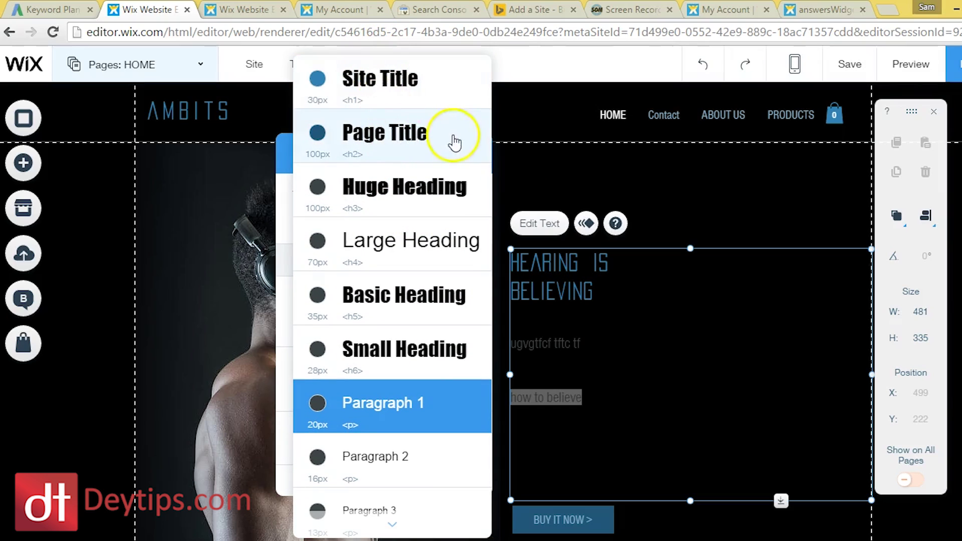
click(412, 137)
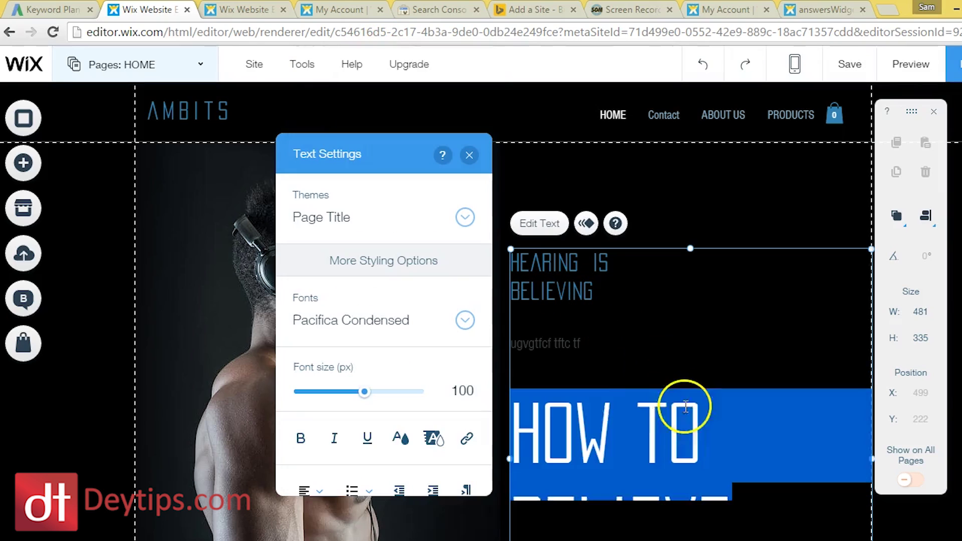
click(761, 458)
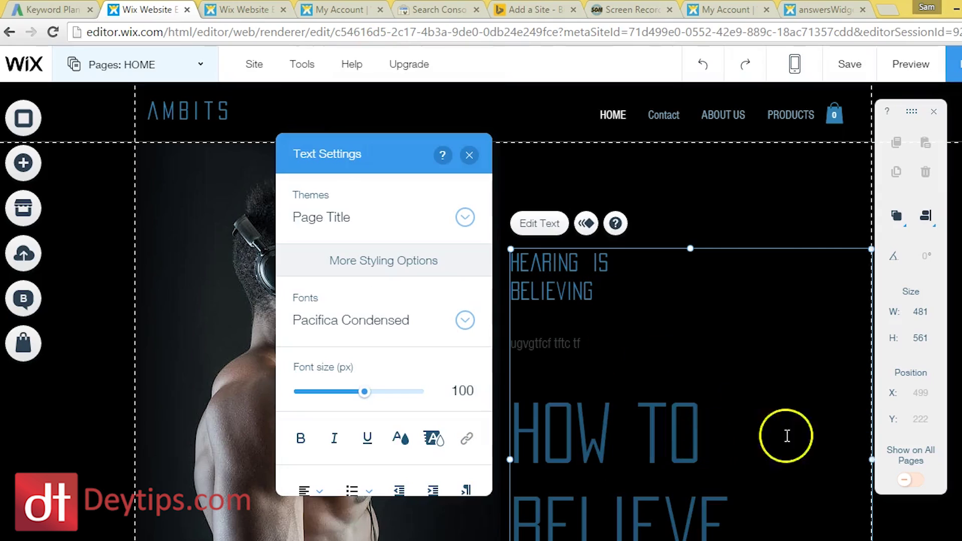
click(679, 445)
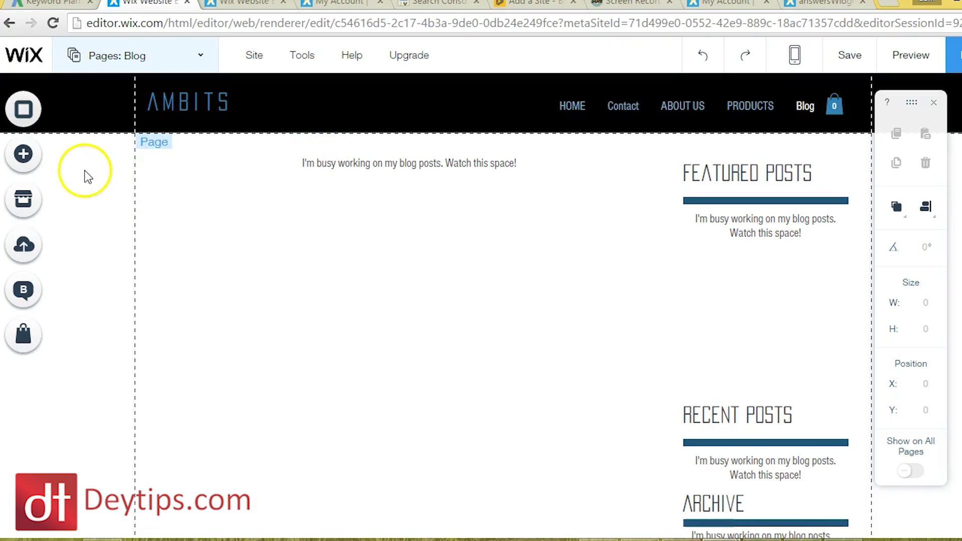
Show the Add Blog Elements gallery with its Recent Posts layouts on the Blog page.
click(24, 155)
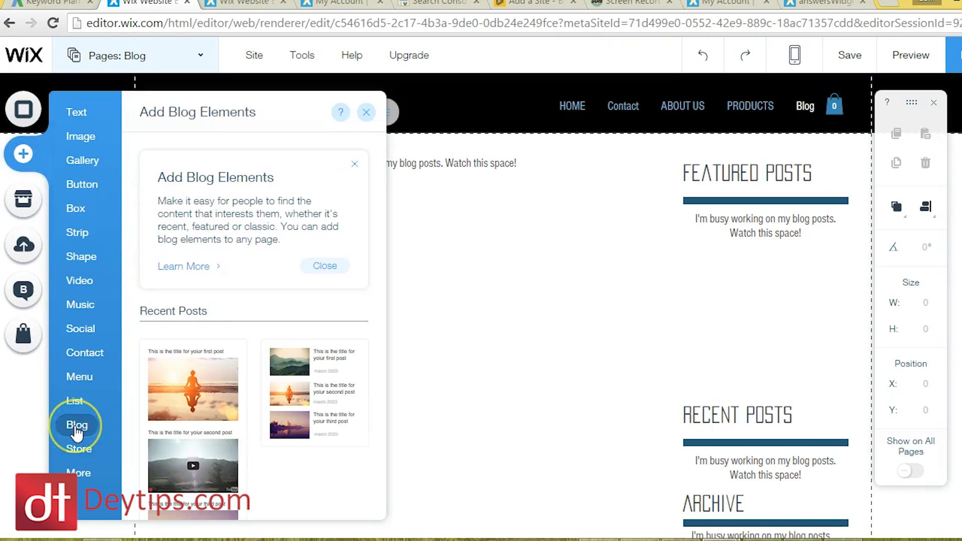
Add a Recent Posts element to the Blog page, then go back to the blog manager.
click(192, 379)
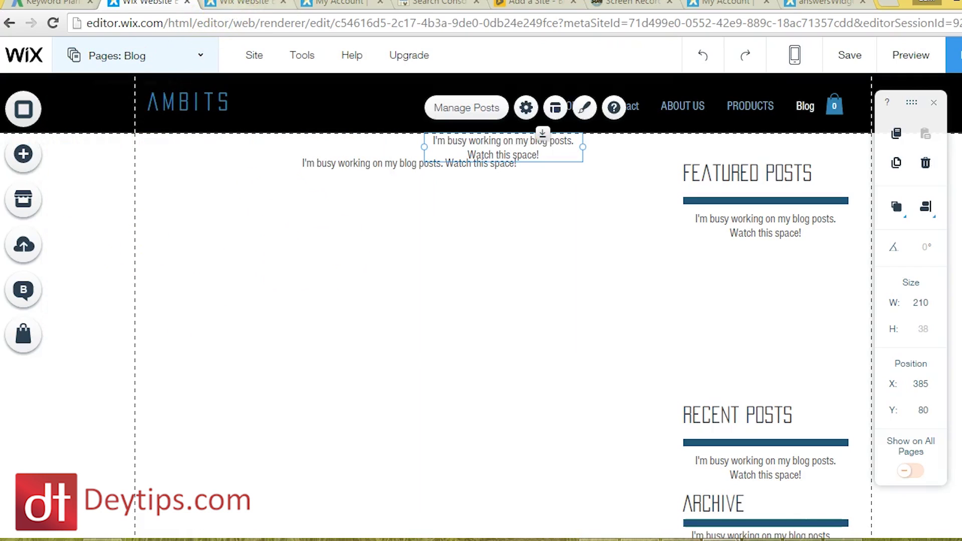
click(250, 9)
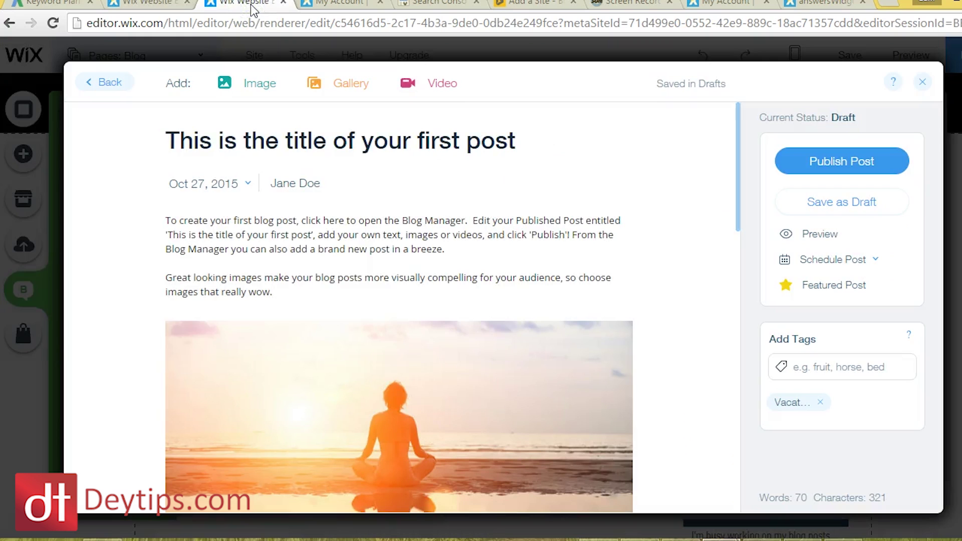
click(105, 89)
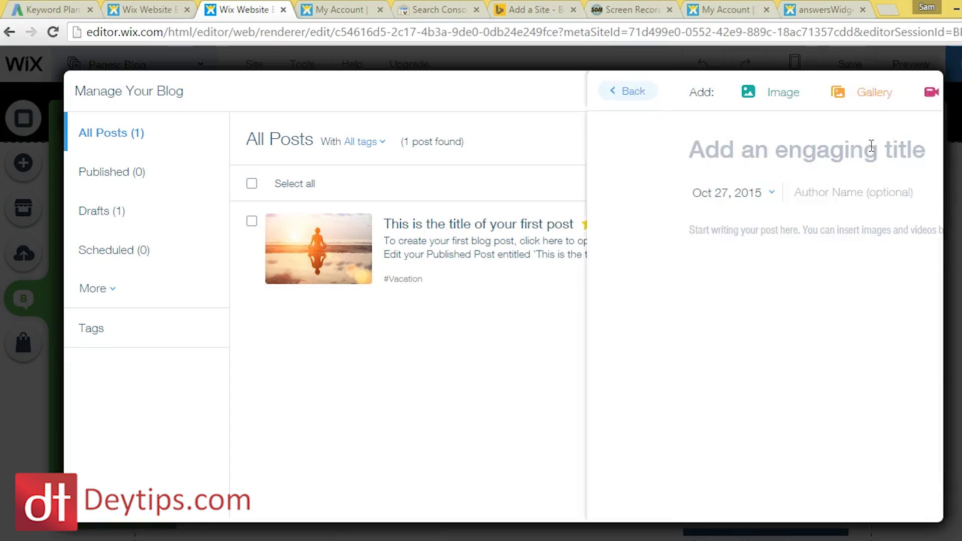
Title the new post 'blog post 1' and let it autosave as a draft.
click(597, 140)
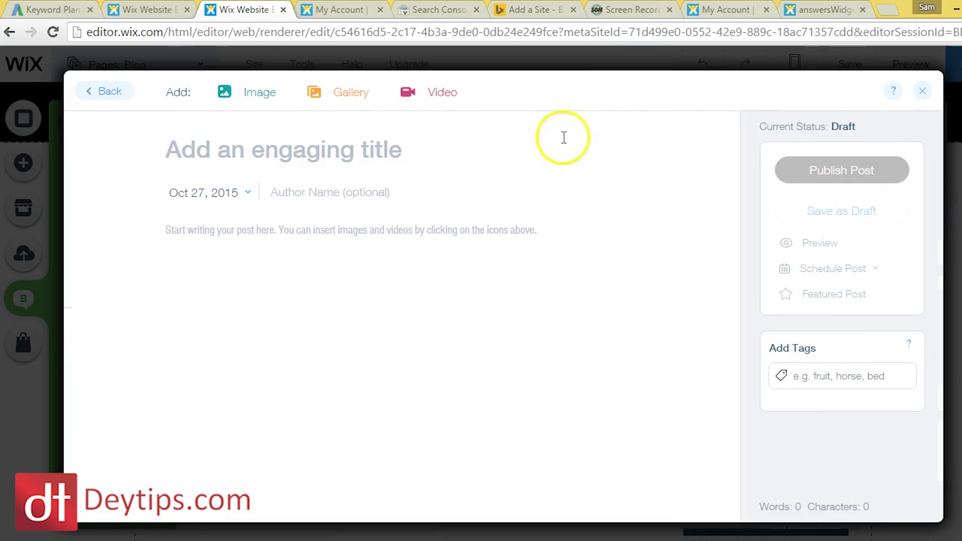
click(227, 154)
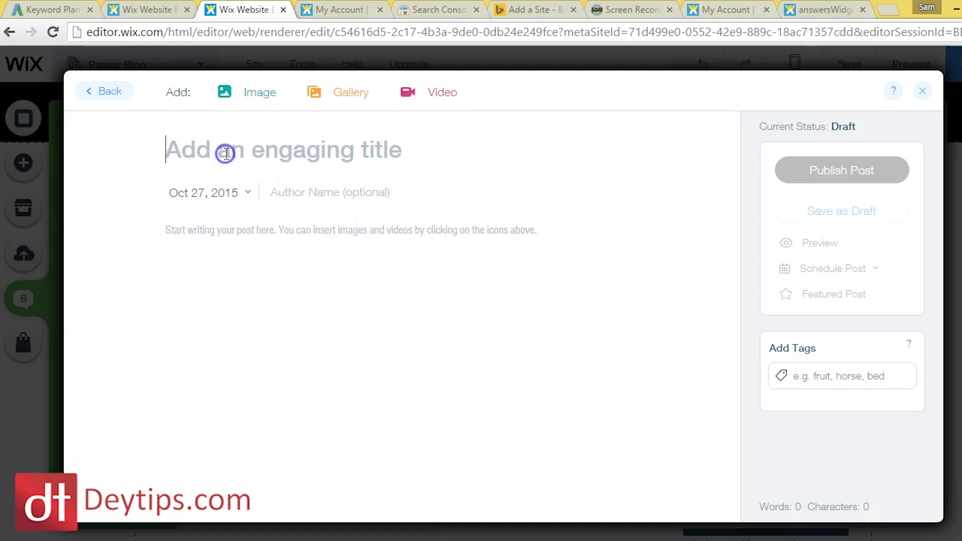
text(blog post 1)
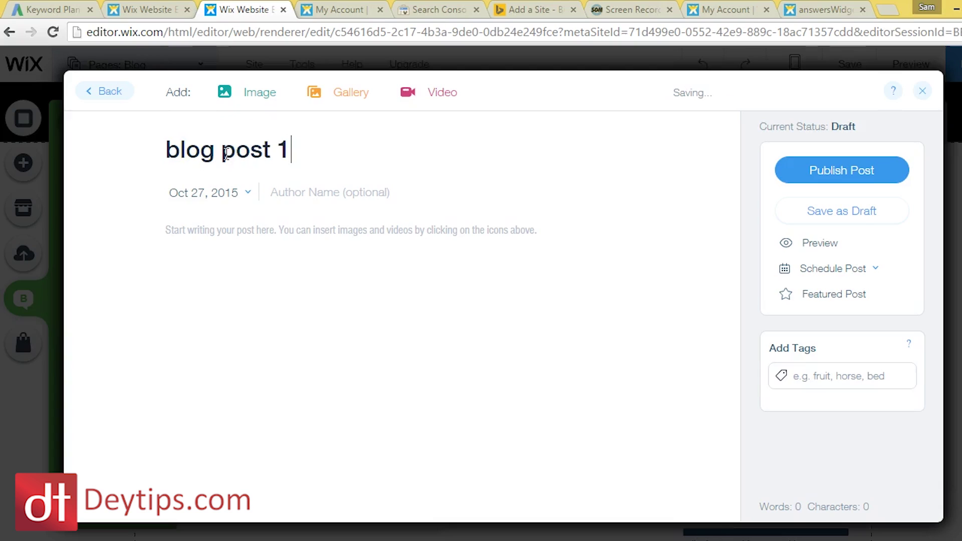
drag(295, 148, 166, 153)
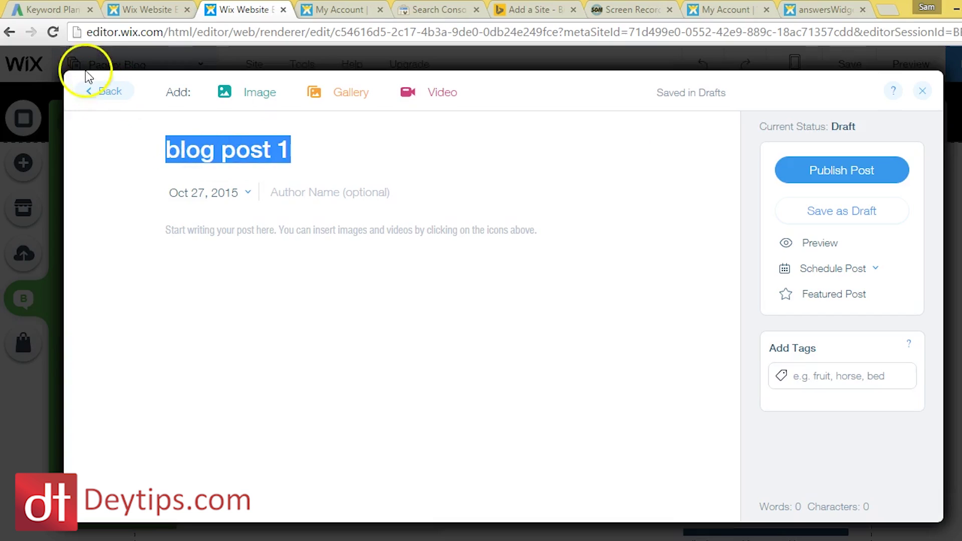
click(60, 11)
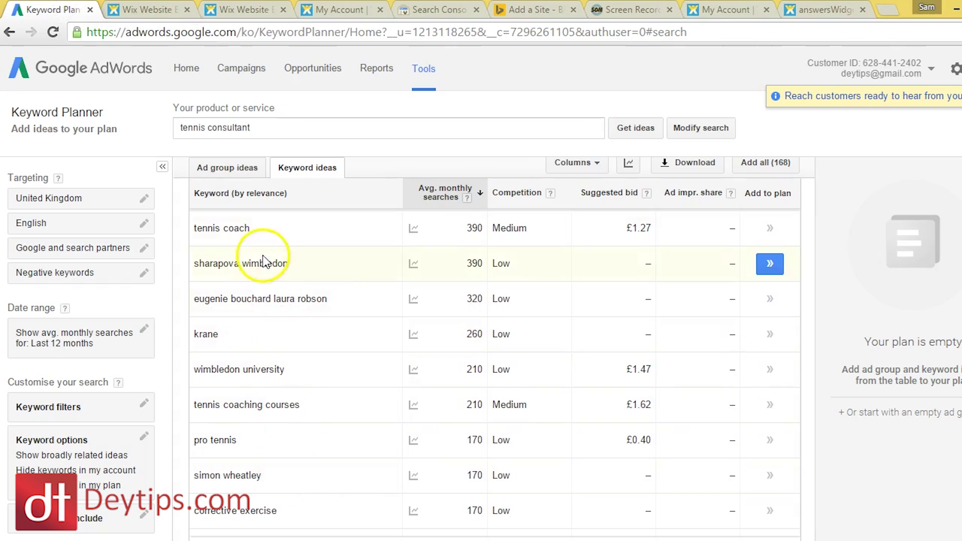
click(228, 10)
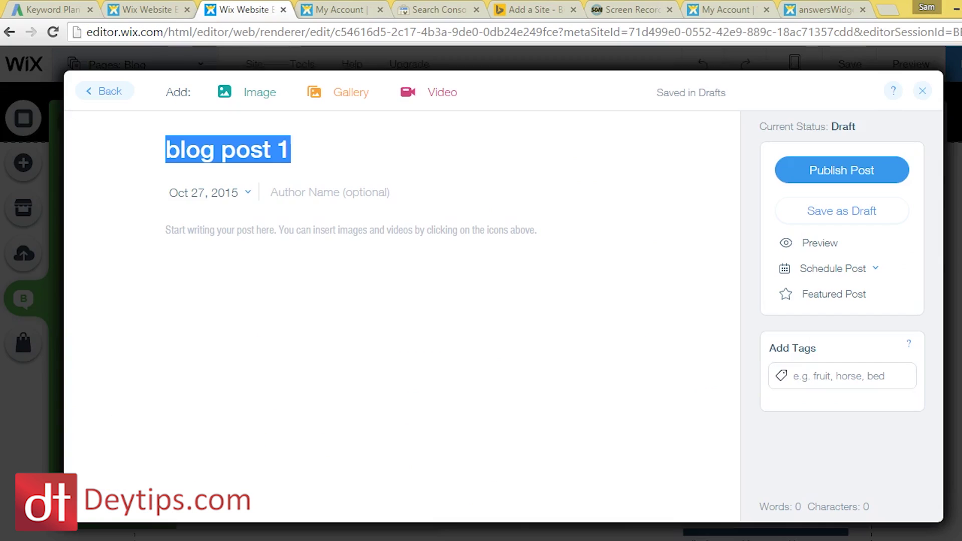
Enter an author name and the body text 'ugoygyi iygoygoy' in the blog post 1 draft.
click(290, 191)
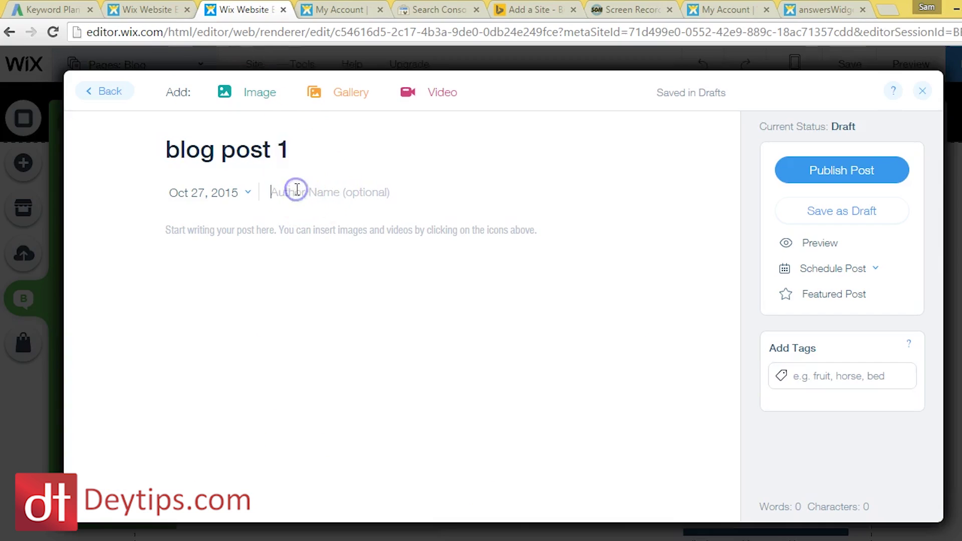
click(291, 147)
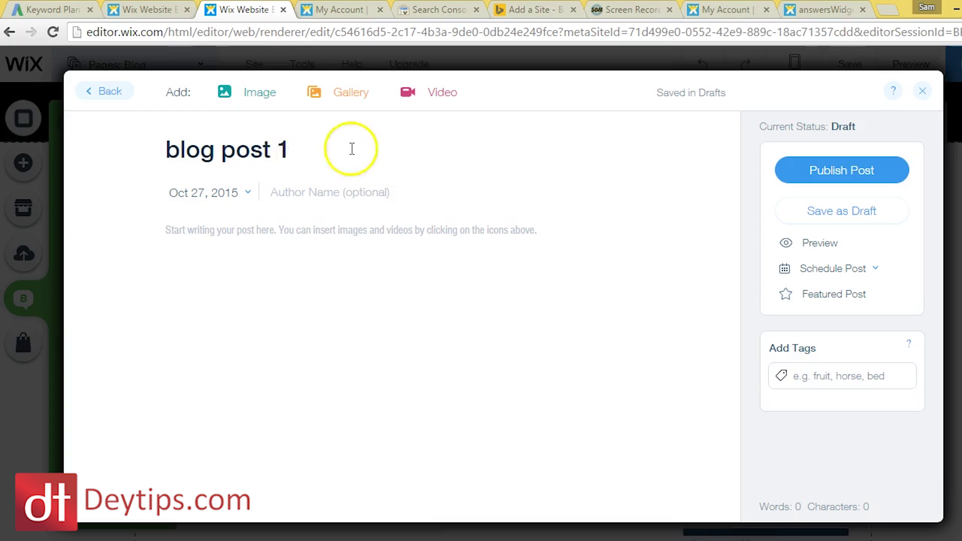
drag(320, 151, 191, 149)
click(326, 189)
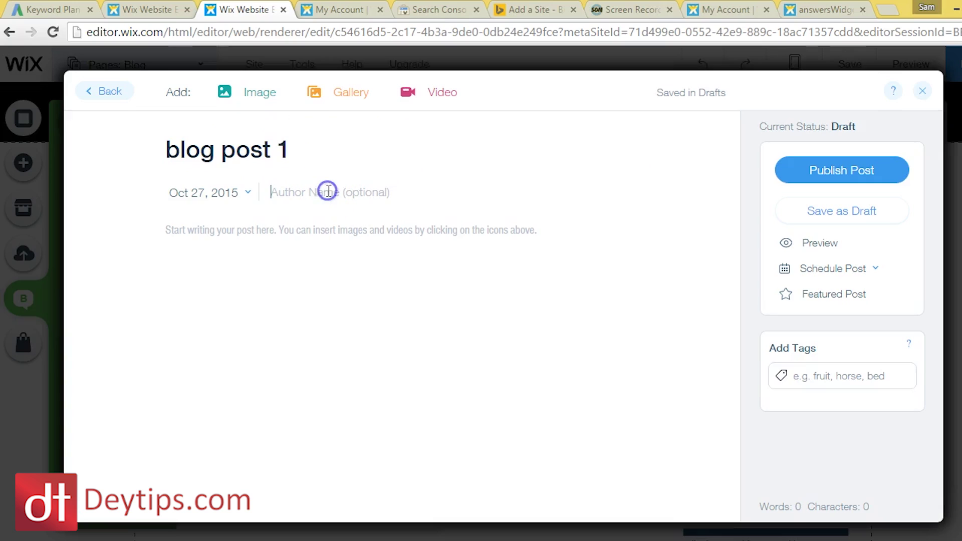
click(361, 193)
text(sam dey)
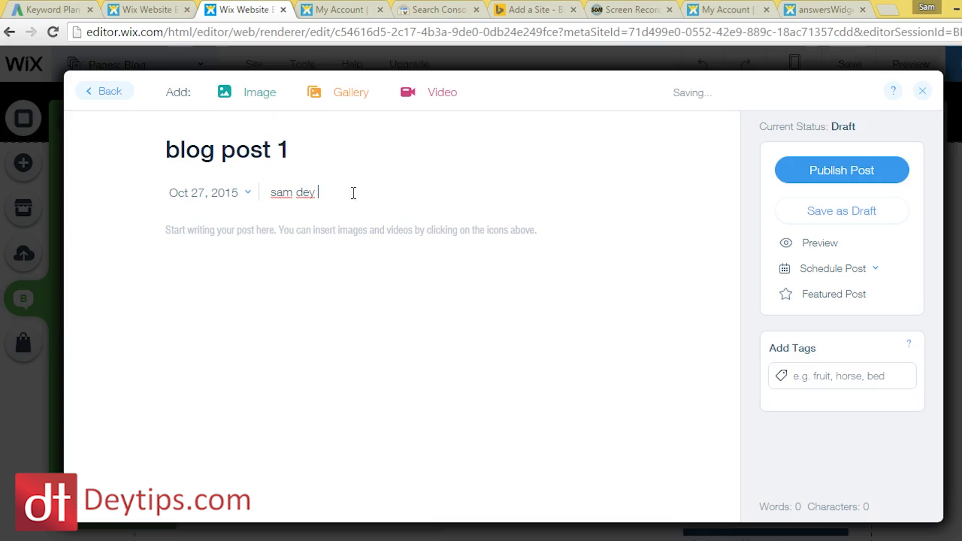
click(243, 246)
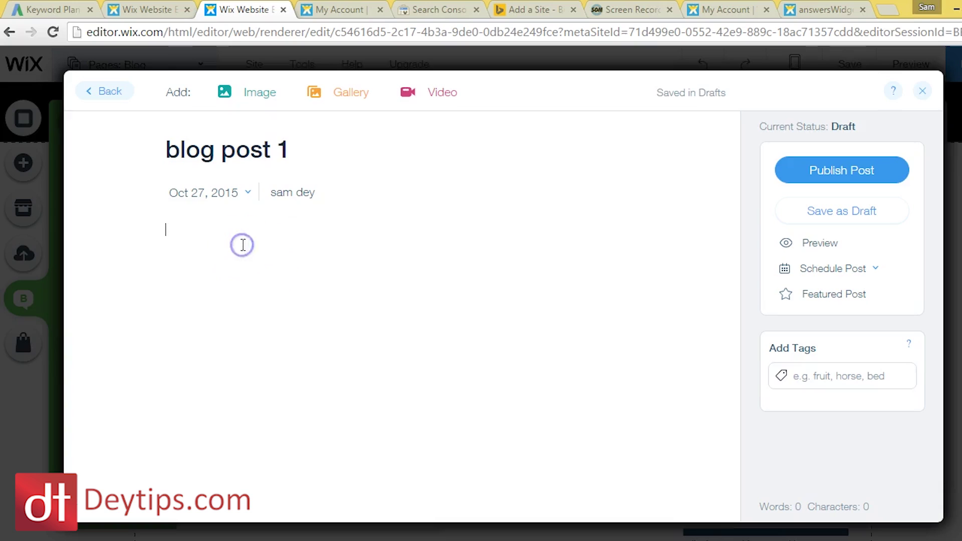
text(ugoygyi iygoygoy)
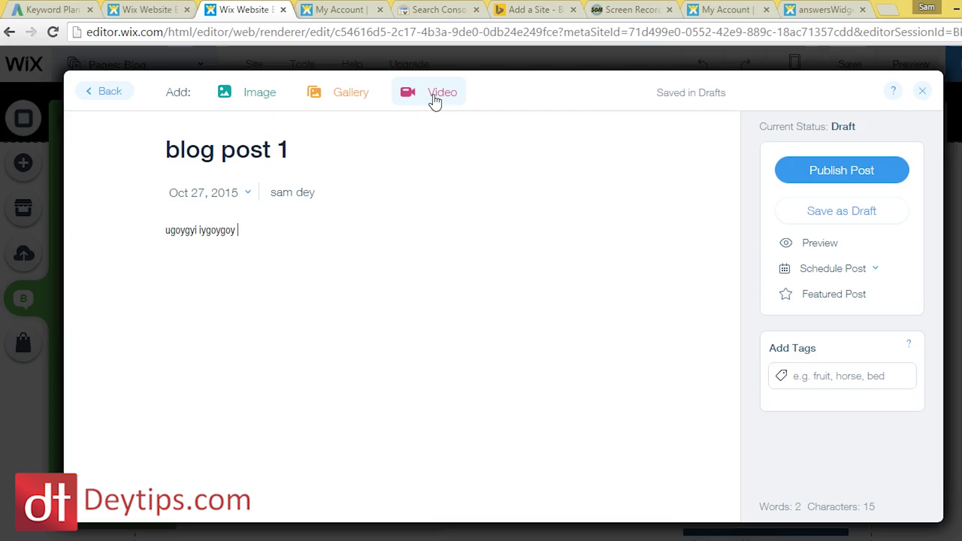
Add the tag 'blog' to the post and begin typing a second tag.
click(829, 378)
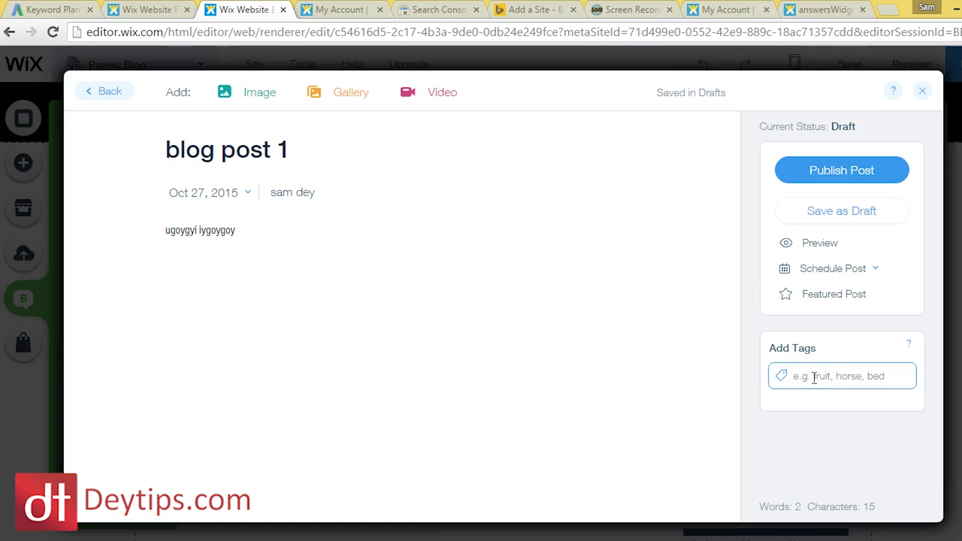
click(821, 379)
text(blog)
key(Return)
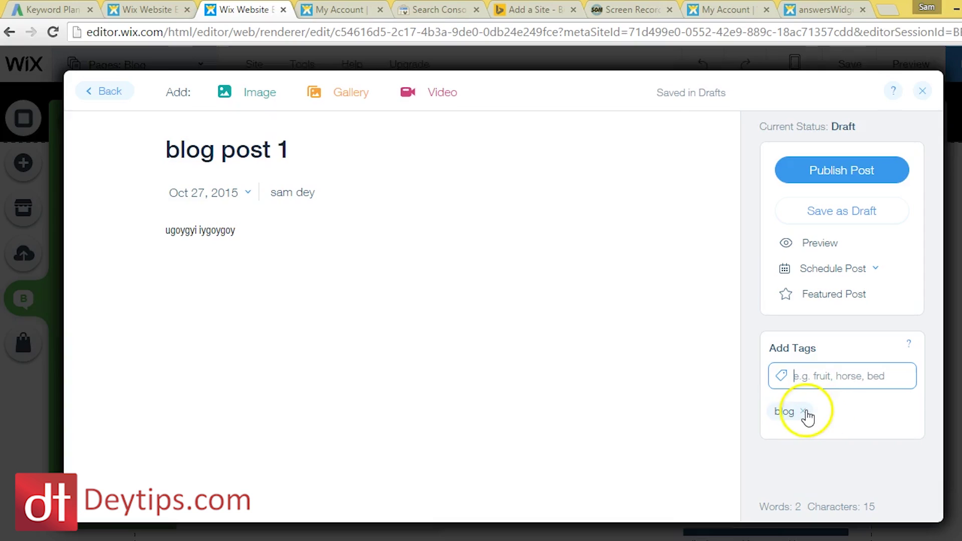
click(809, 375)
text(hj)
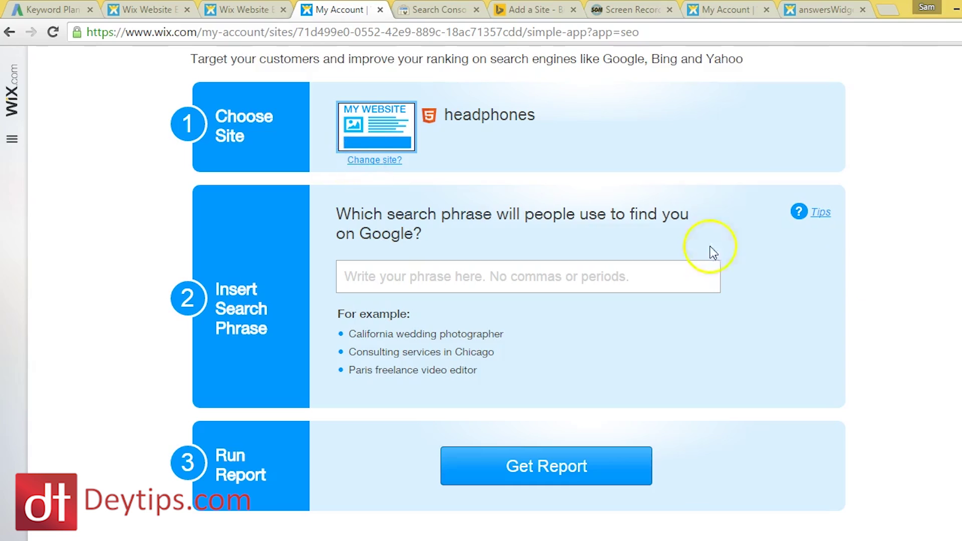
Enter 'blog' as the SEO Wizard search phrase for the headphones site.
scroll(501, 301, up, 3)
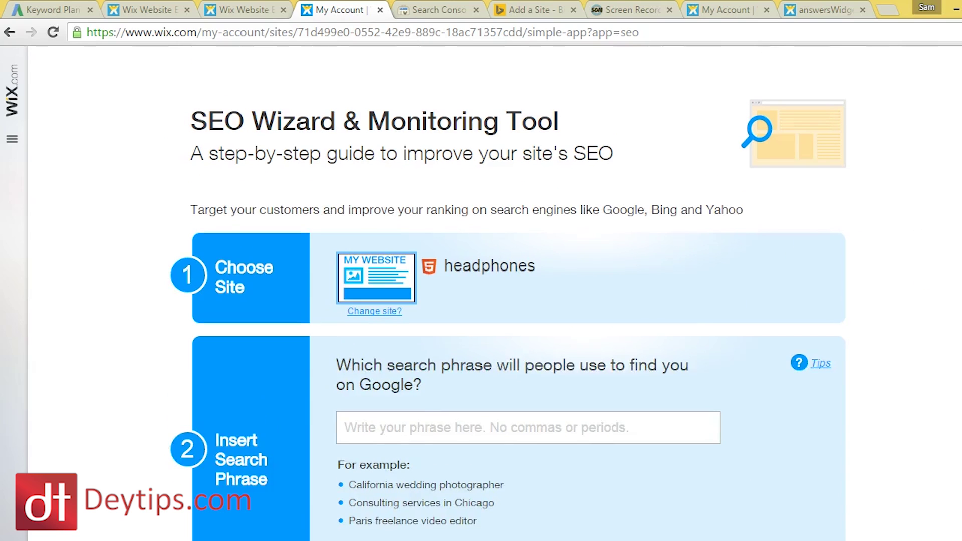
scroll(501, 301, down, 2)
scroll(501, 301, up, 2)
scroll(573, 155, down, 2)
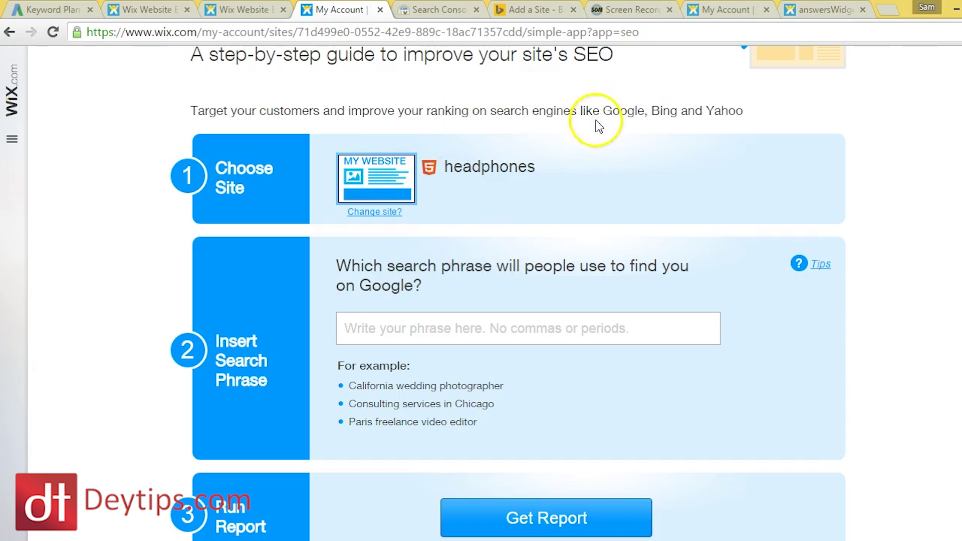
scroll(644, 213, down, 2)
click(404, 242)
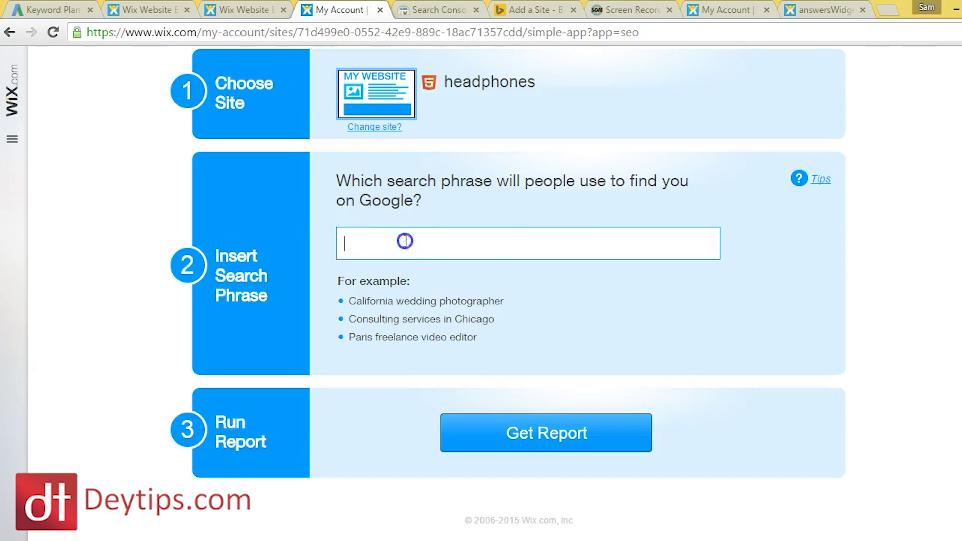
text(blog)
click(627, 339)
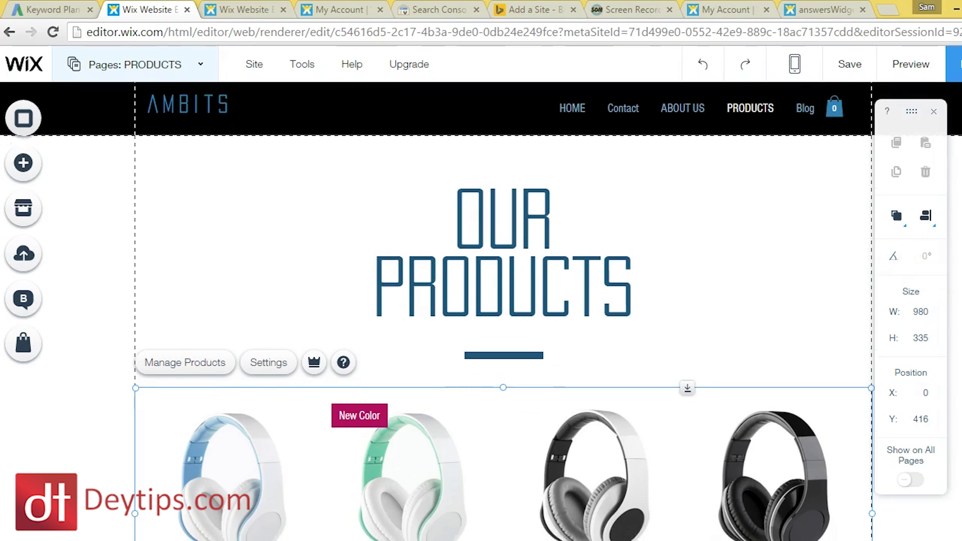
scroll(501, 300, down, 2)
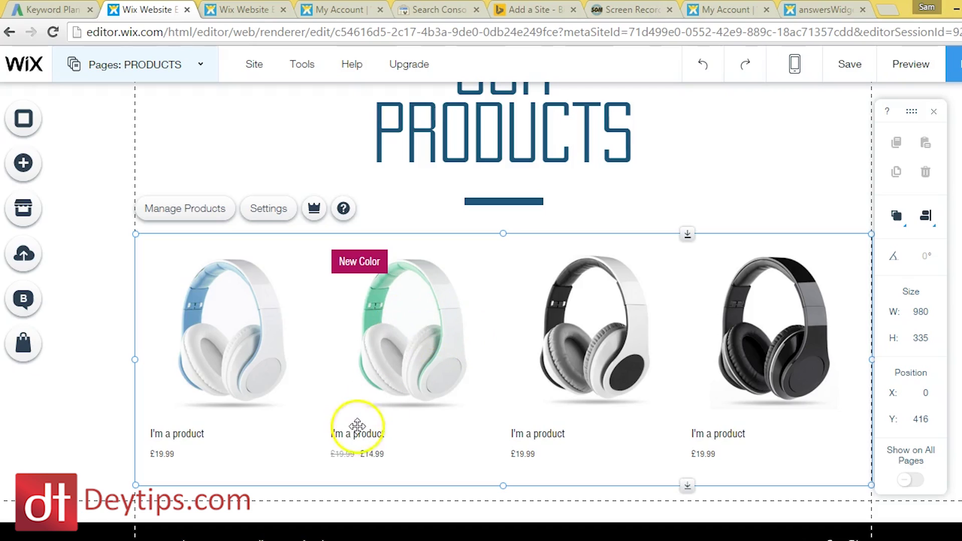
Open Manage Products and show the first £19.99 'I'm a product' item's details.
click(191, 210)
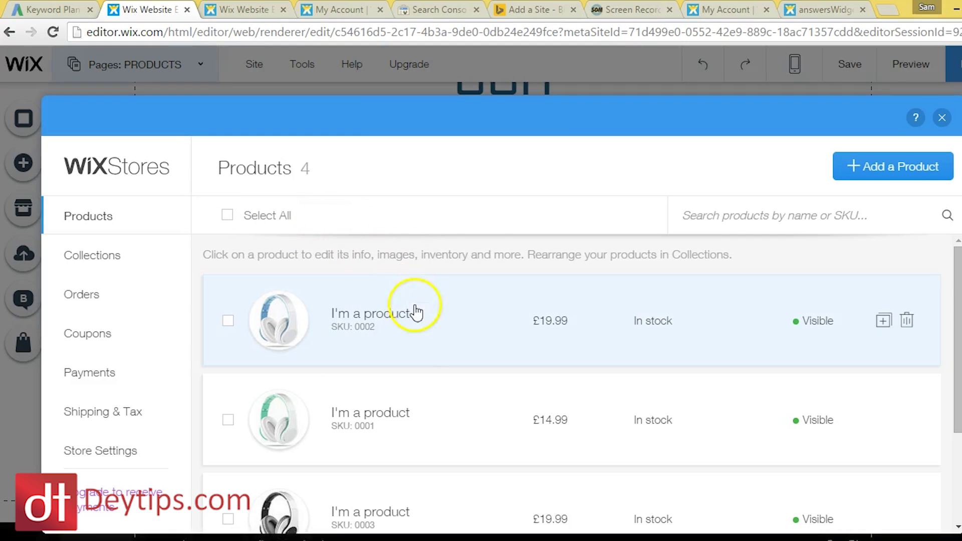
click(421, 316)
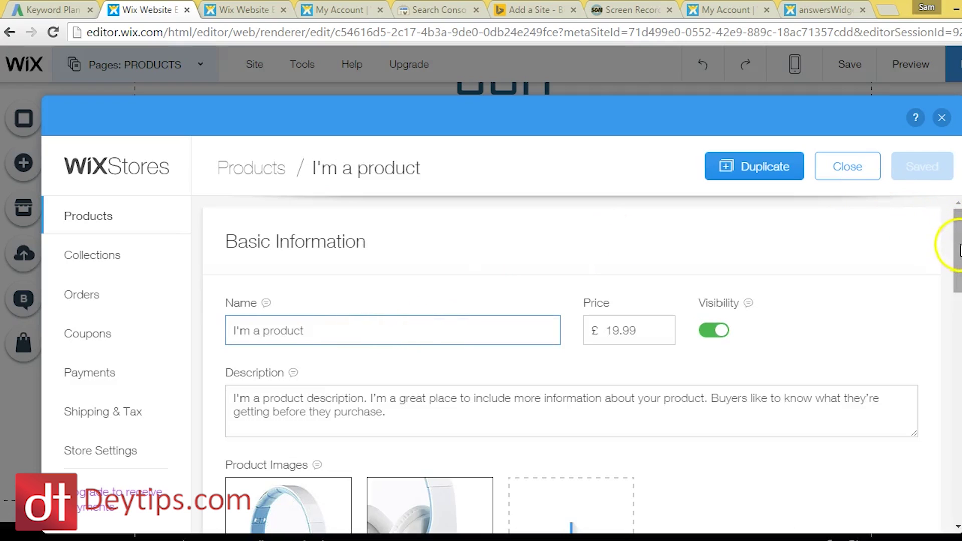
drag(958, 248, 958, 269)
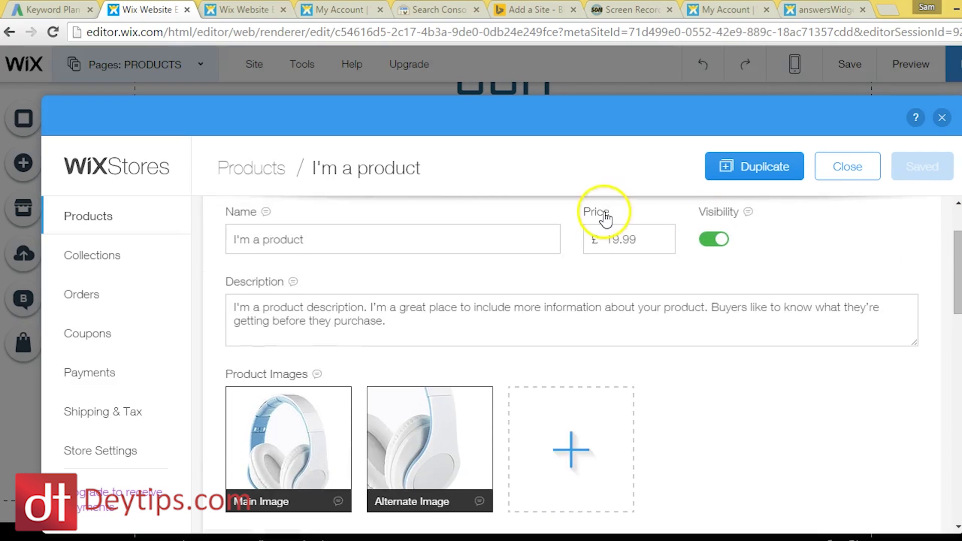
Replace the product name 'I'm a product' with 'headphones - red headphones'.
click(318, 232)
drag(314, 241, 198, 258)
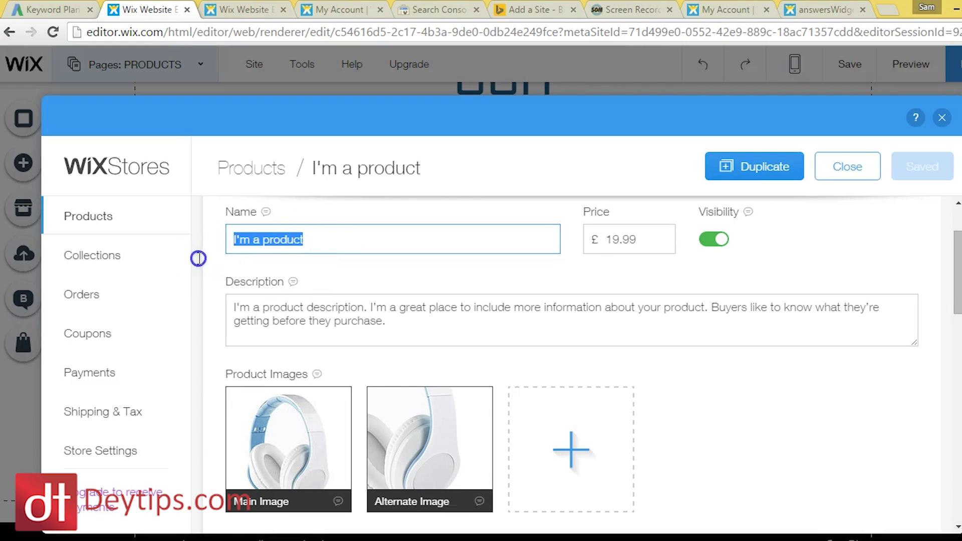
text(headphones -)
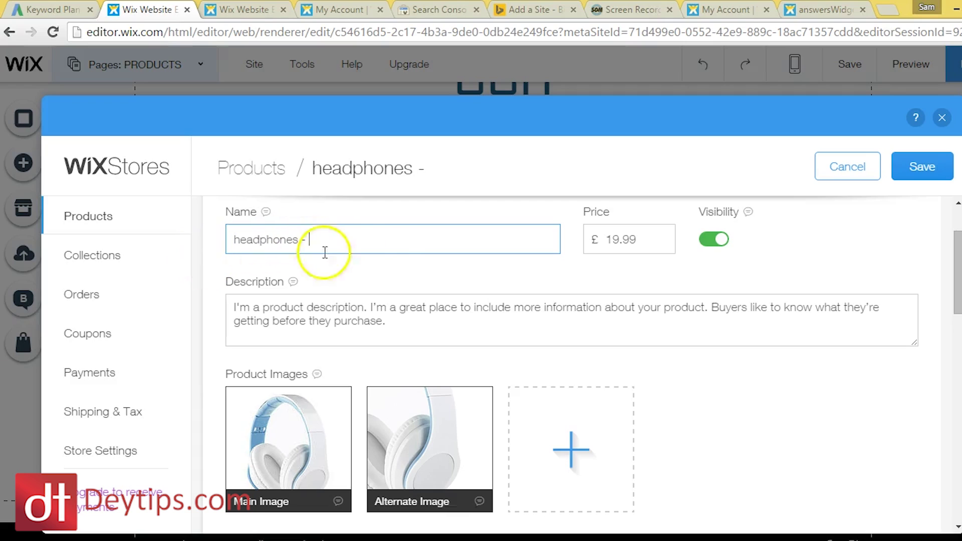
click(365, 241)
text(red headphones)
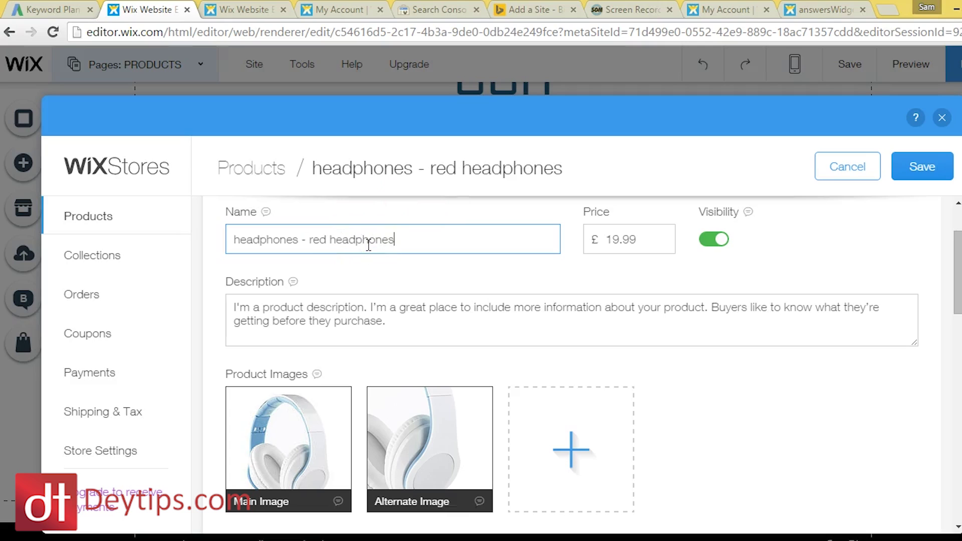
drag(404, 239, 305, 240)
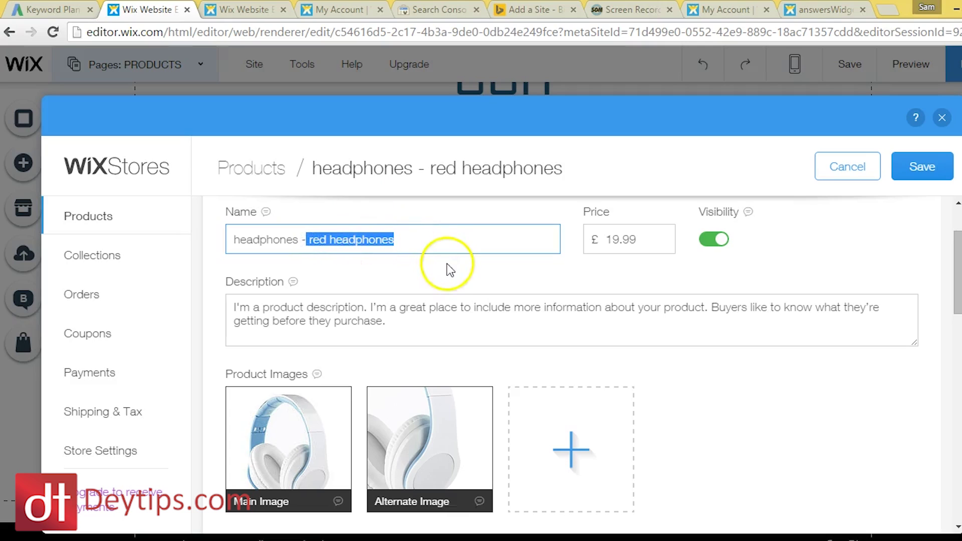
click(401, 240)
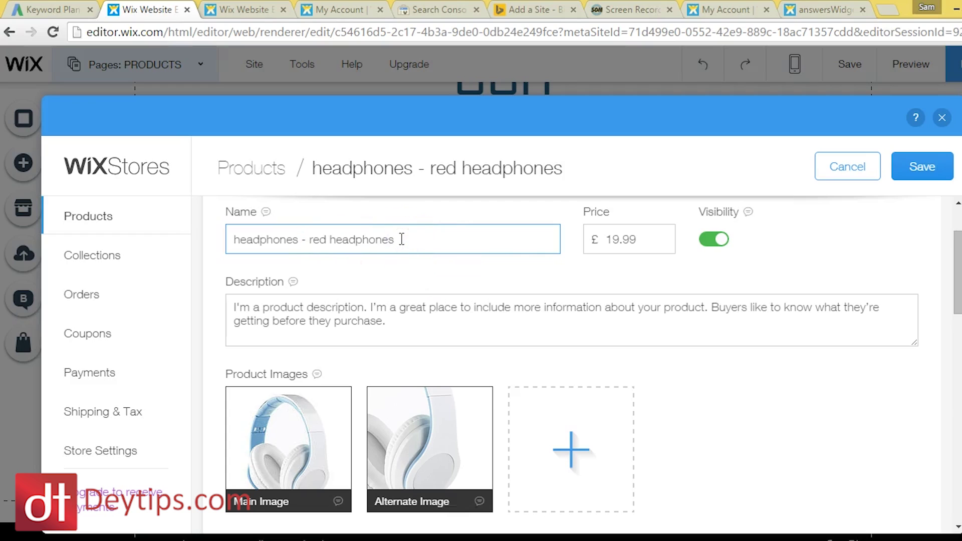
drag(401, 241, 311, 251)
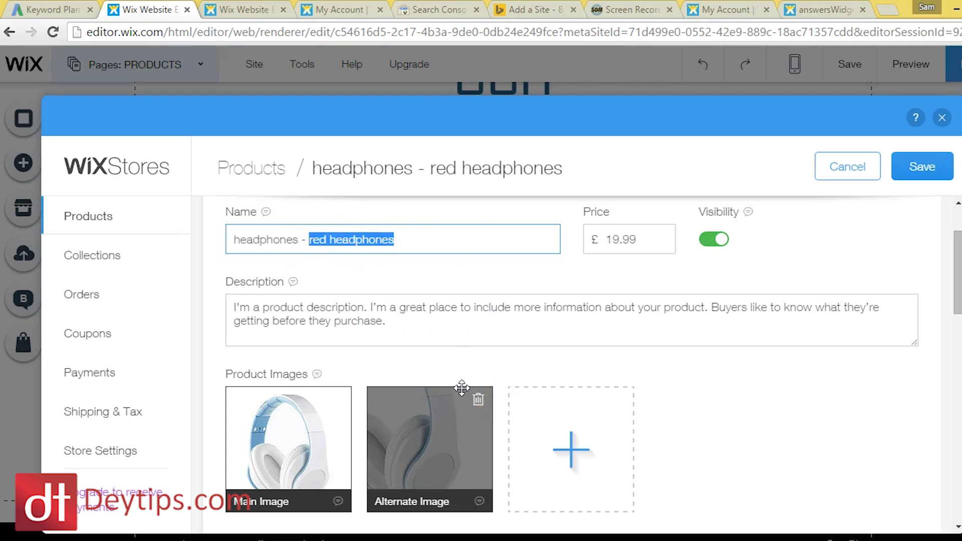
click(395, 236)
click(188, 260)
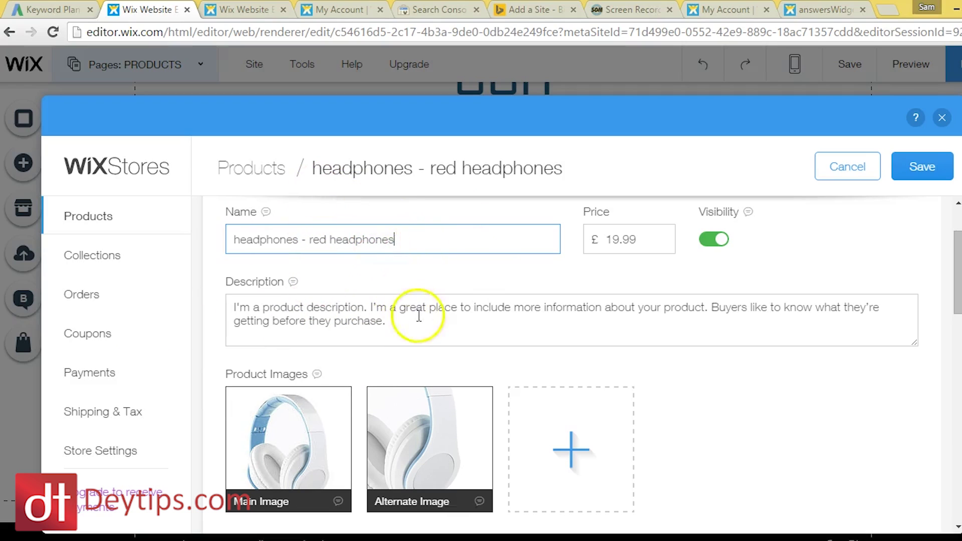
click(259, 282)
drag(259, 282, 193, 292)
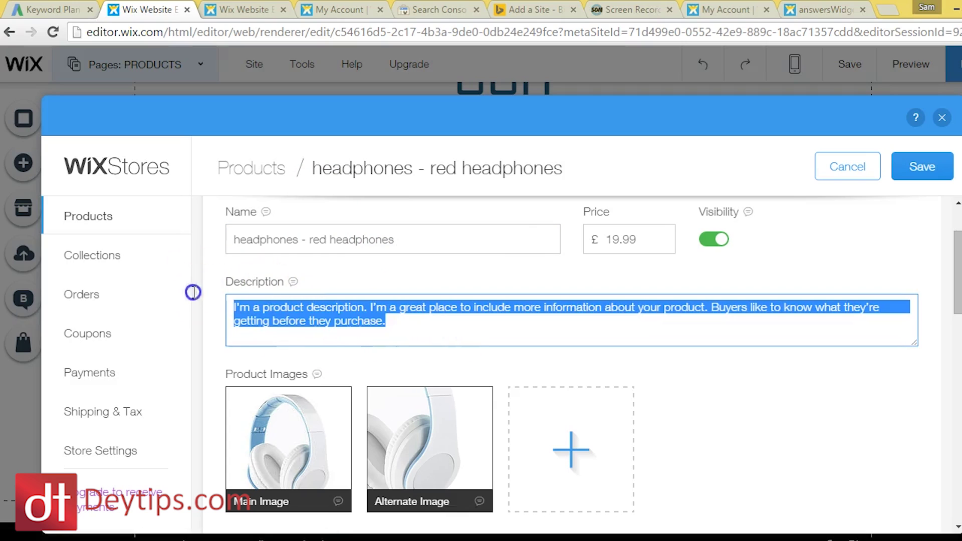
click(956, 263)
drag(957, 263, 957, 273)
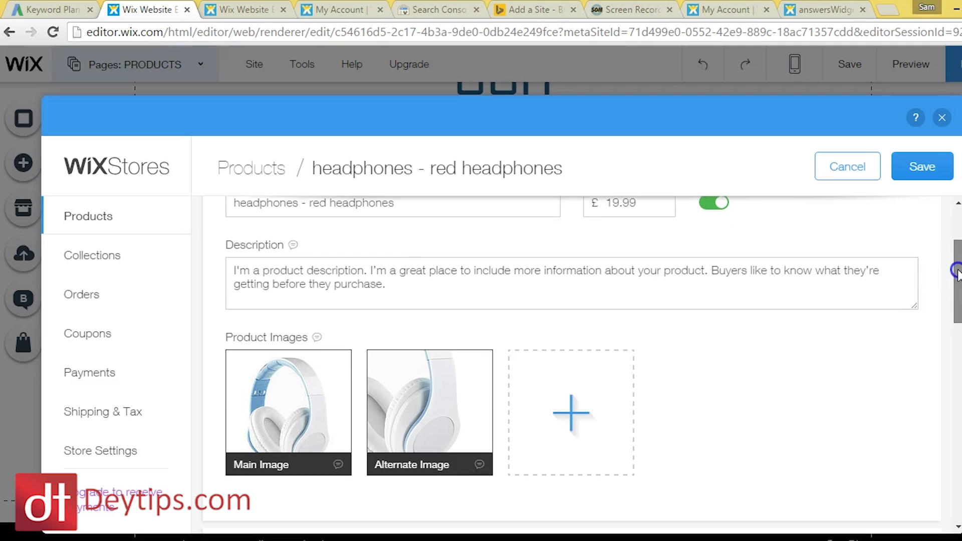
click(408, 277)
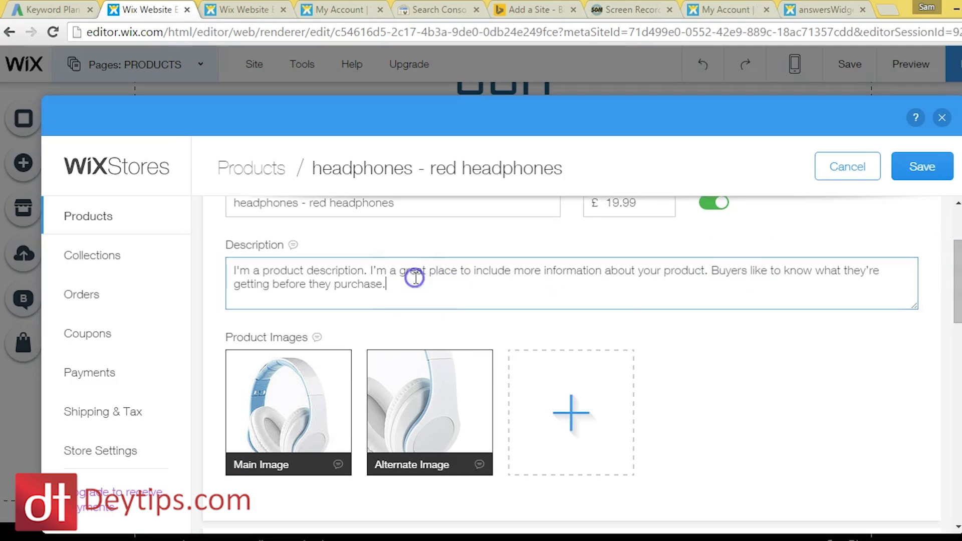
drag(393, 286, 226, 261)
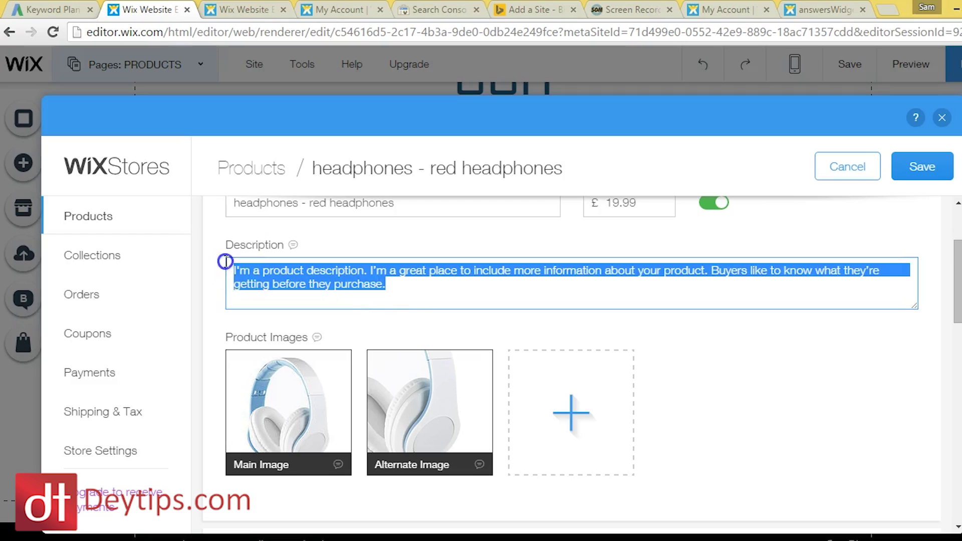
drag(387, 286, 208, 255)
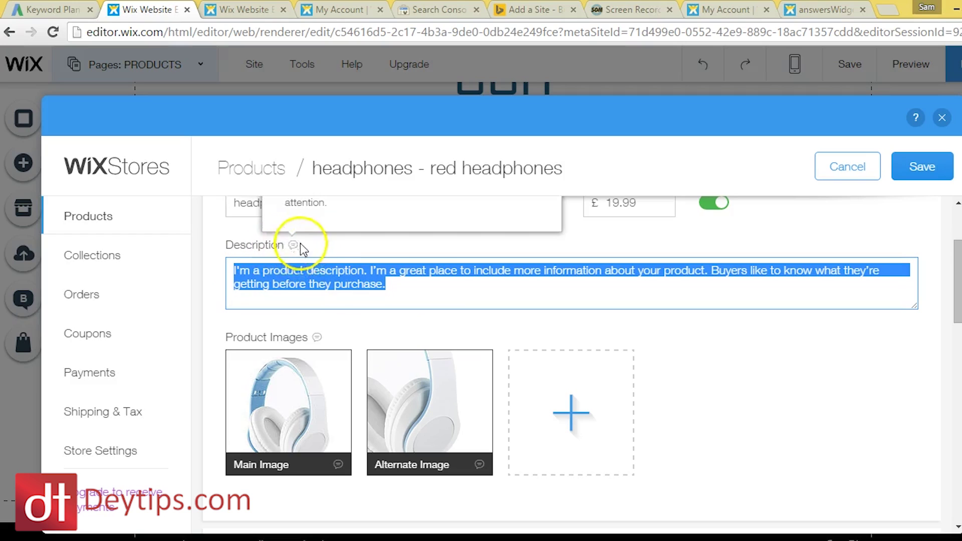
click(430, 308)
drag(414, 296, 215, 267)
click(462, 320)
click(394, 293)
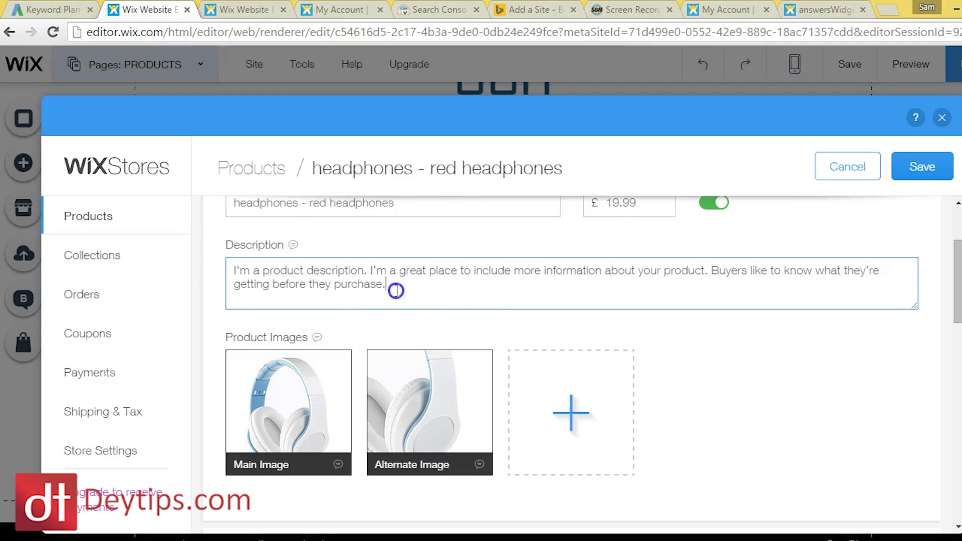
drag(397, 293, 232, 275)
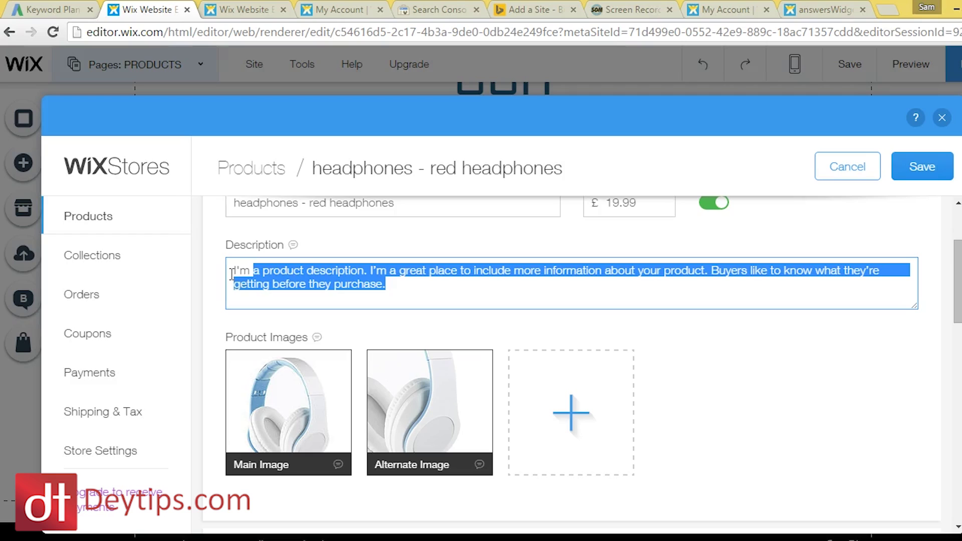
click(350, 284)
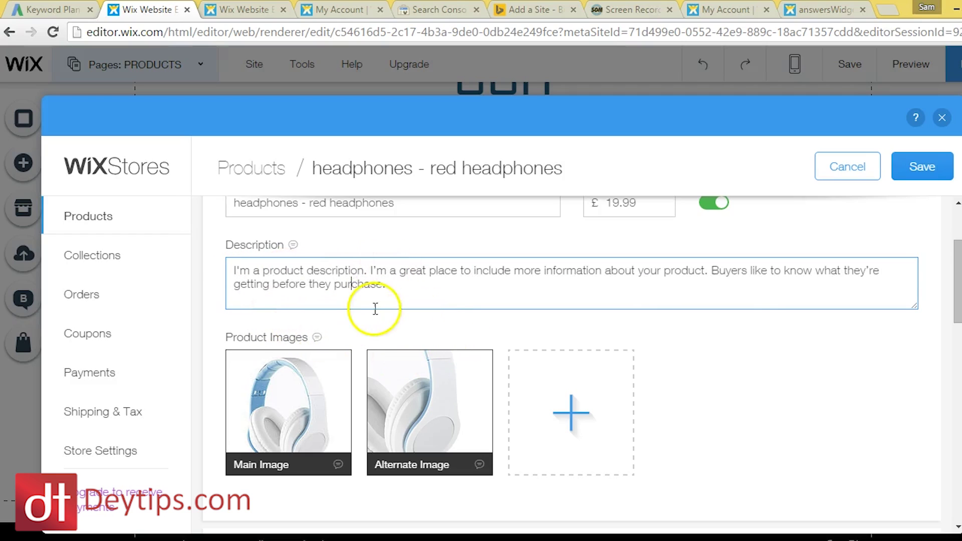
click(399, 287)
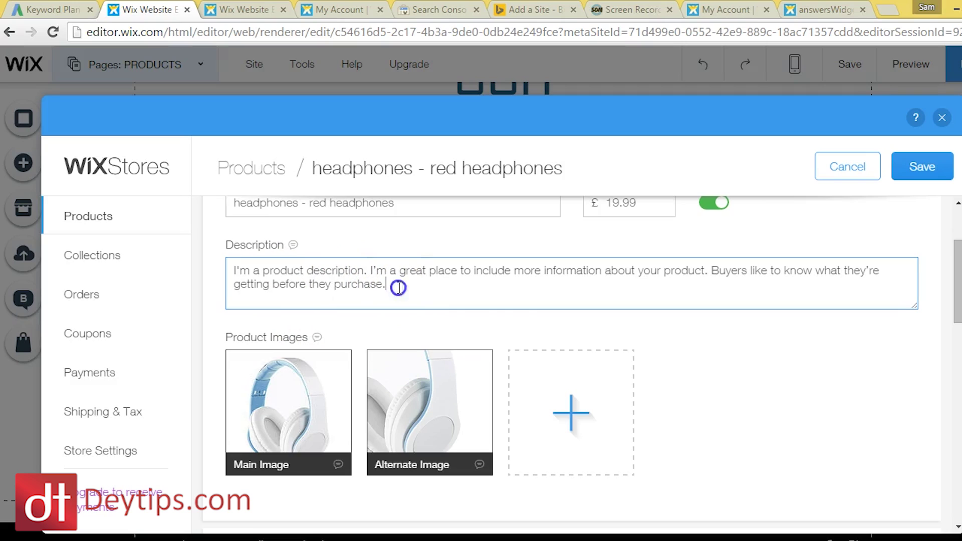
click(274, 253)
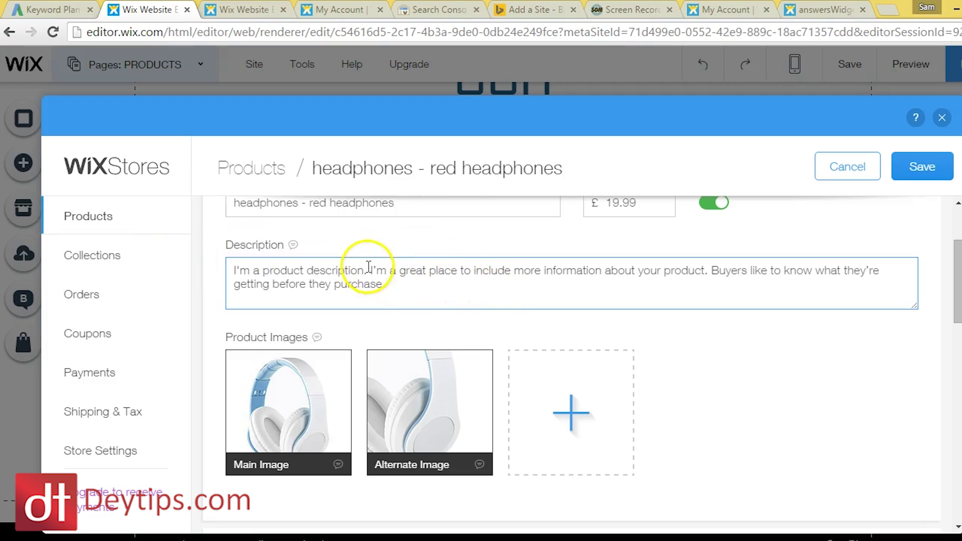
click(446, 302)
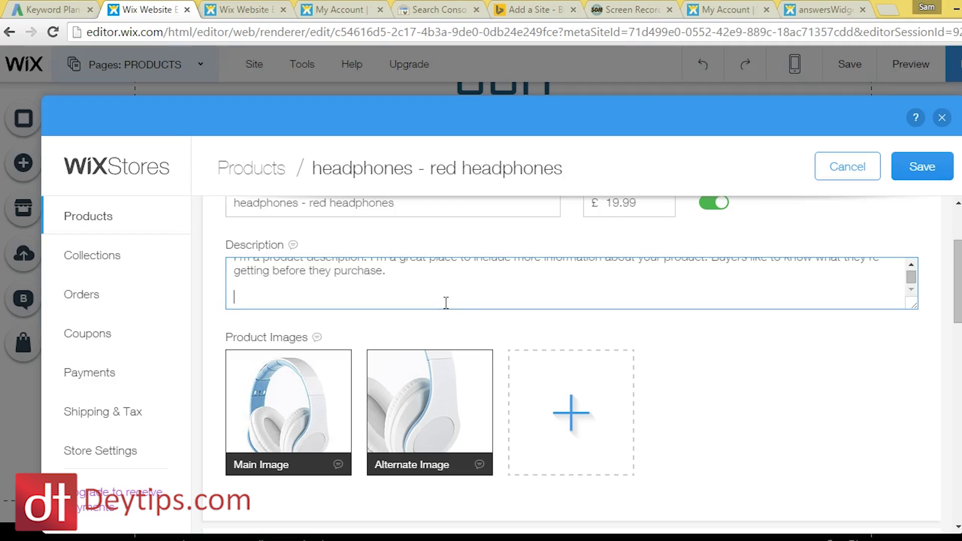
key(BackSpace)
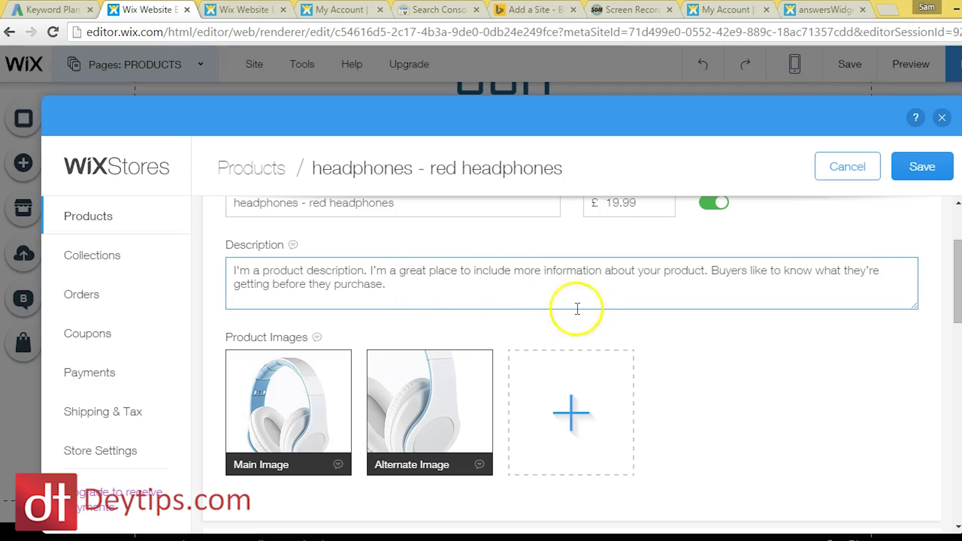